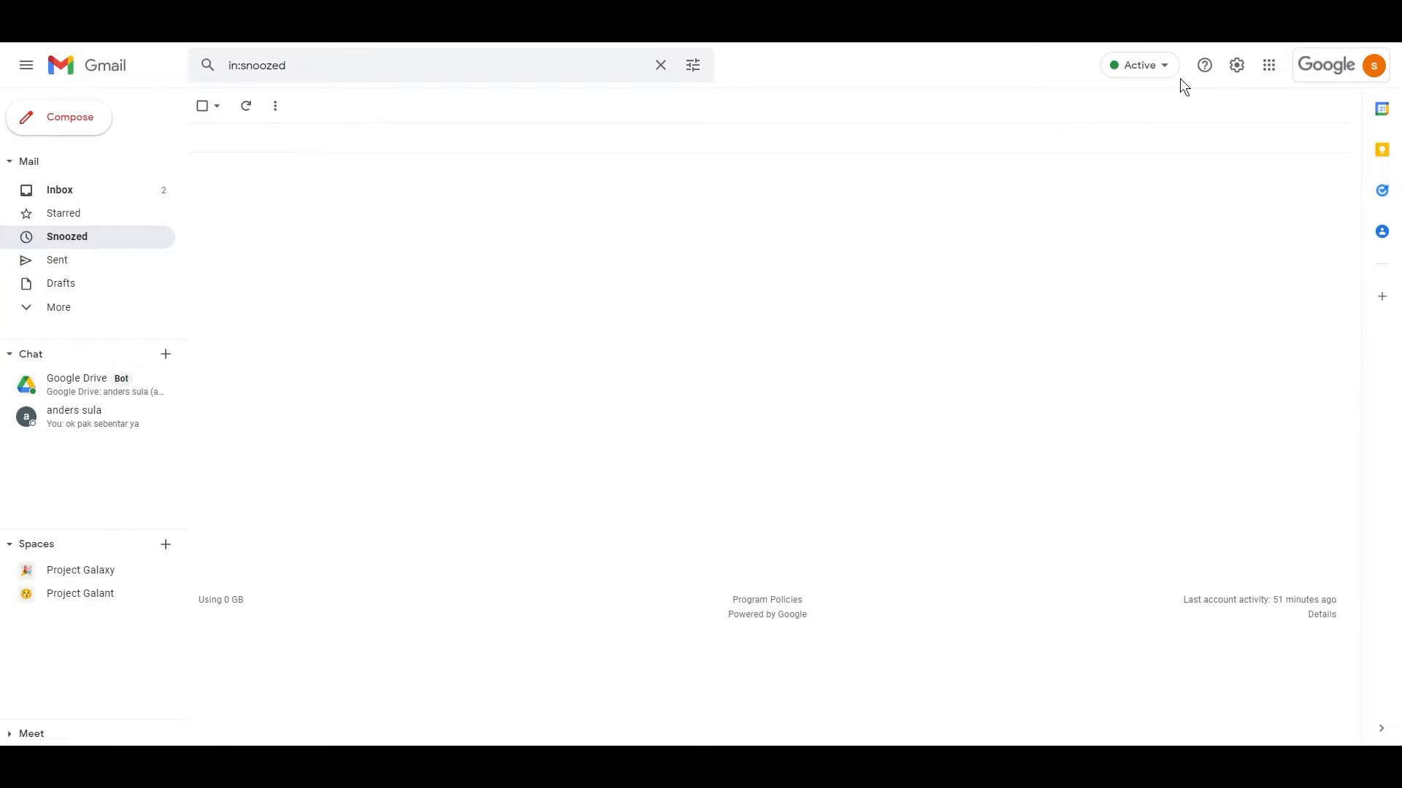
Switch to Google Docs and open the recent document named Out of Office Document.
click(1269, 65)
click(1237, 65)
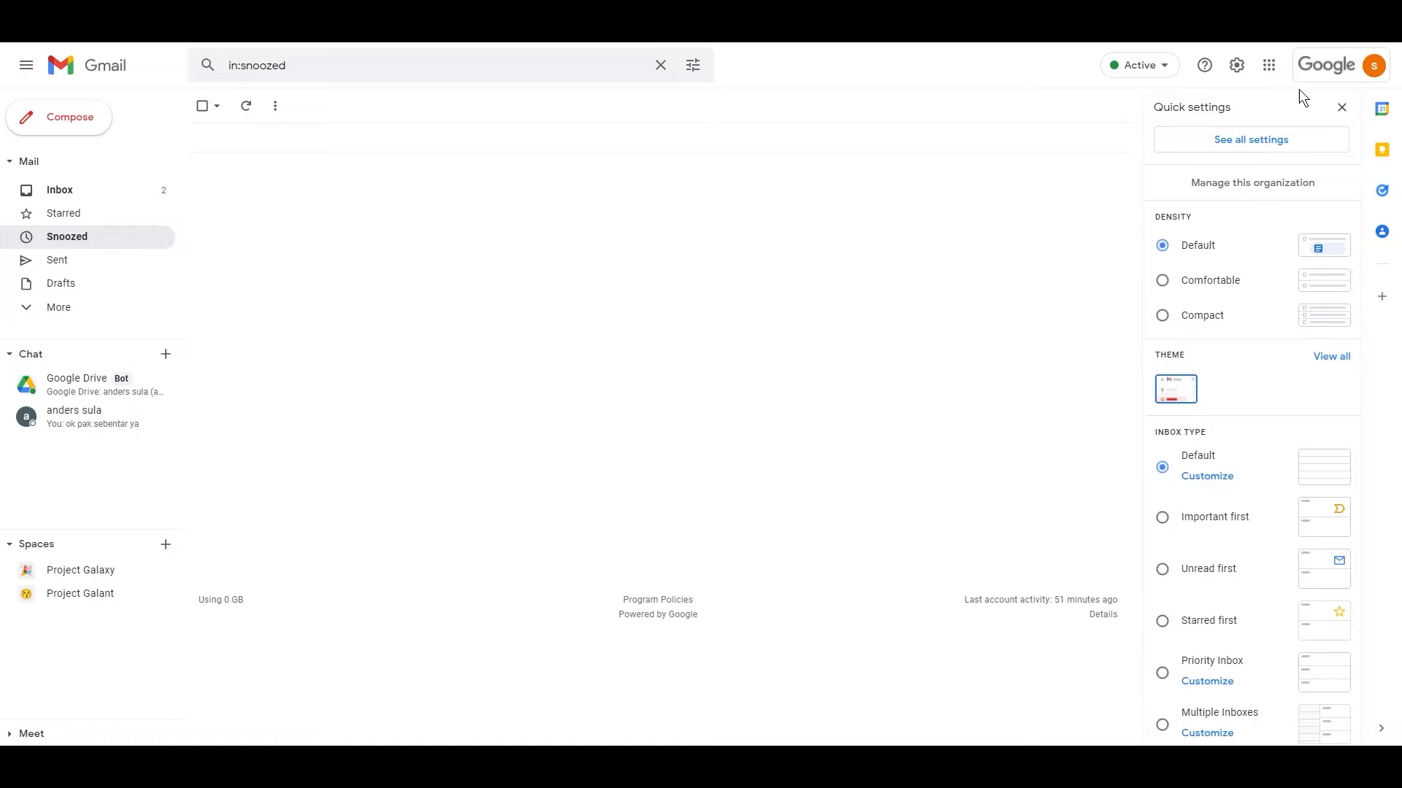
click(1342, 107)
click(1269, 65)
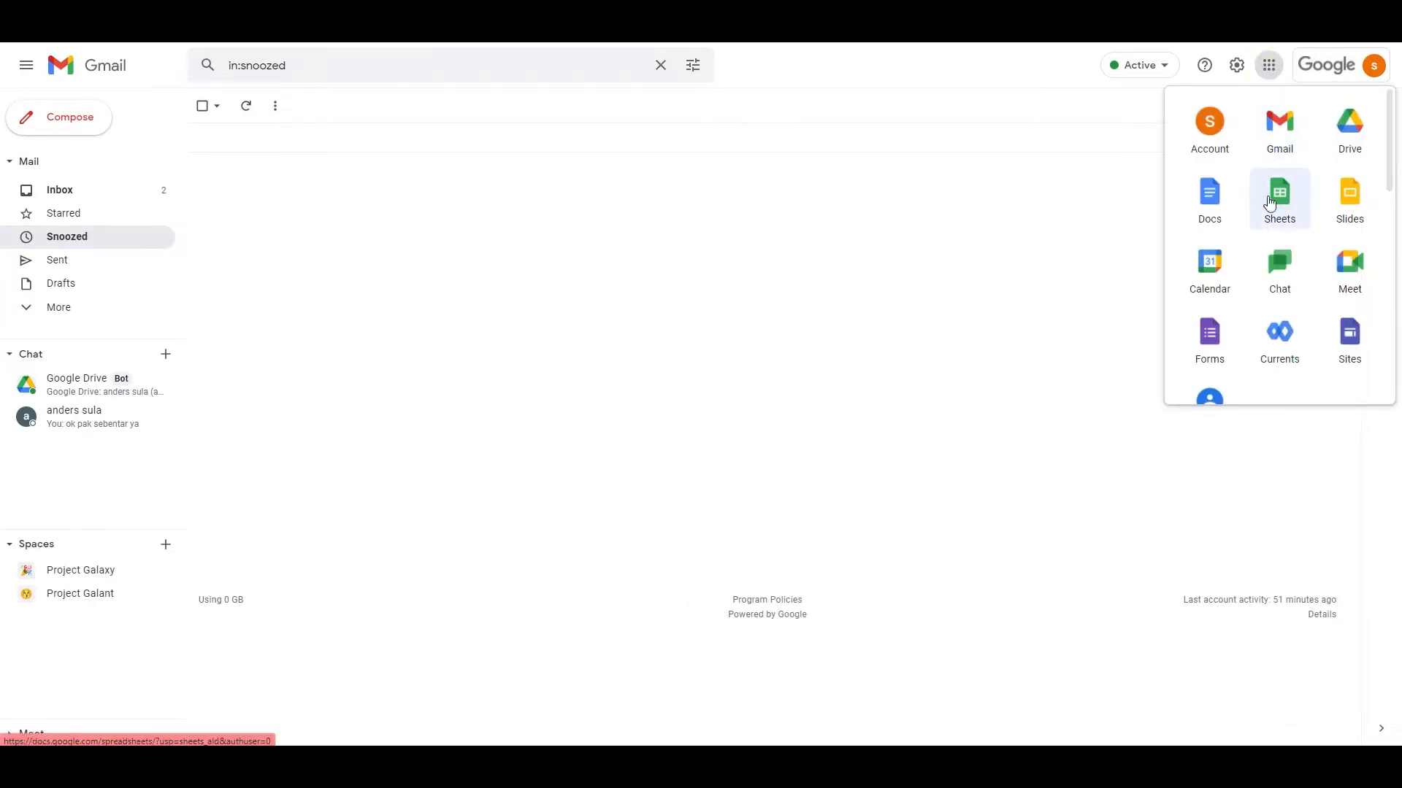
click(1224, 213)
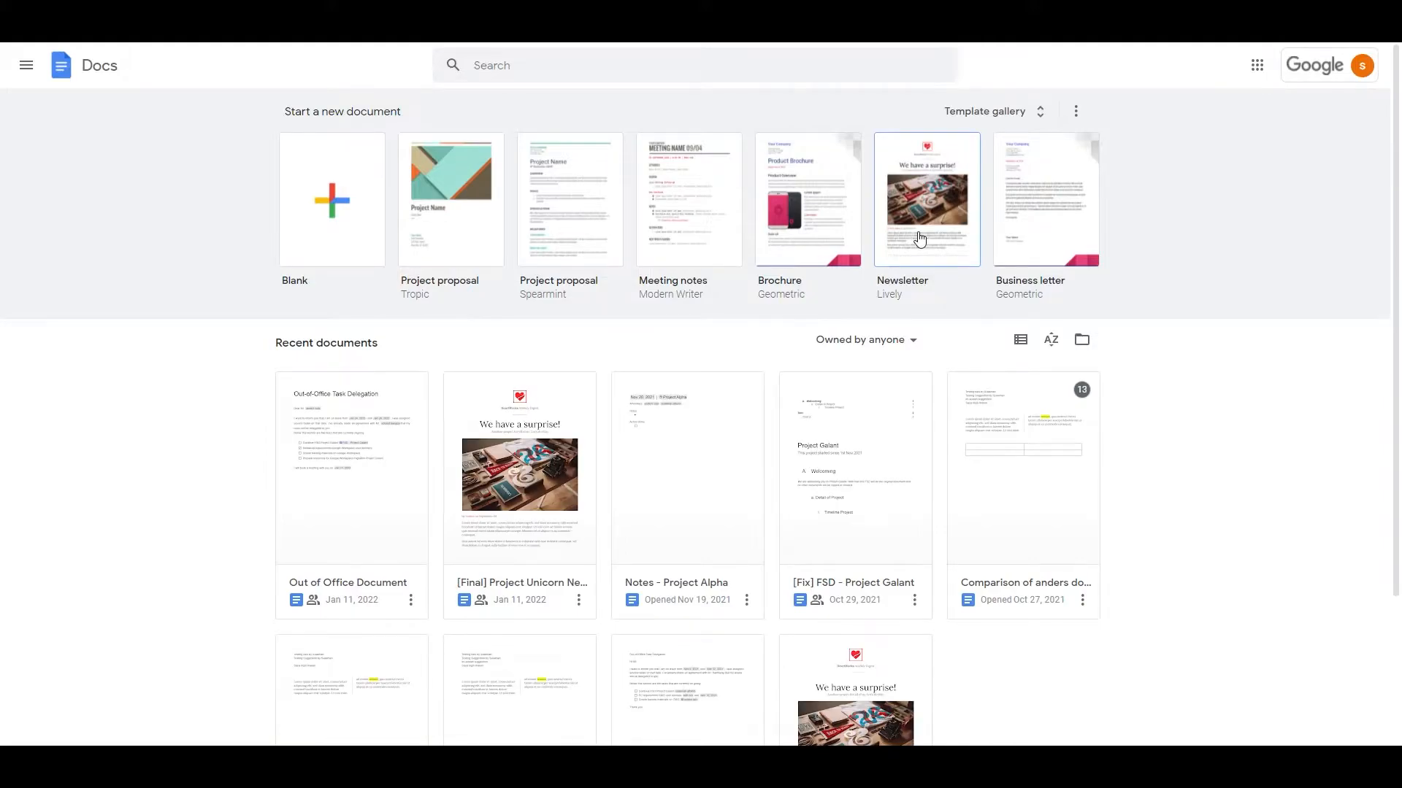
click(919, 240)
click(329, 423)
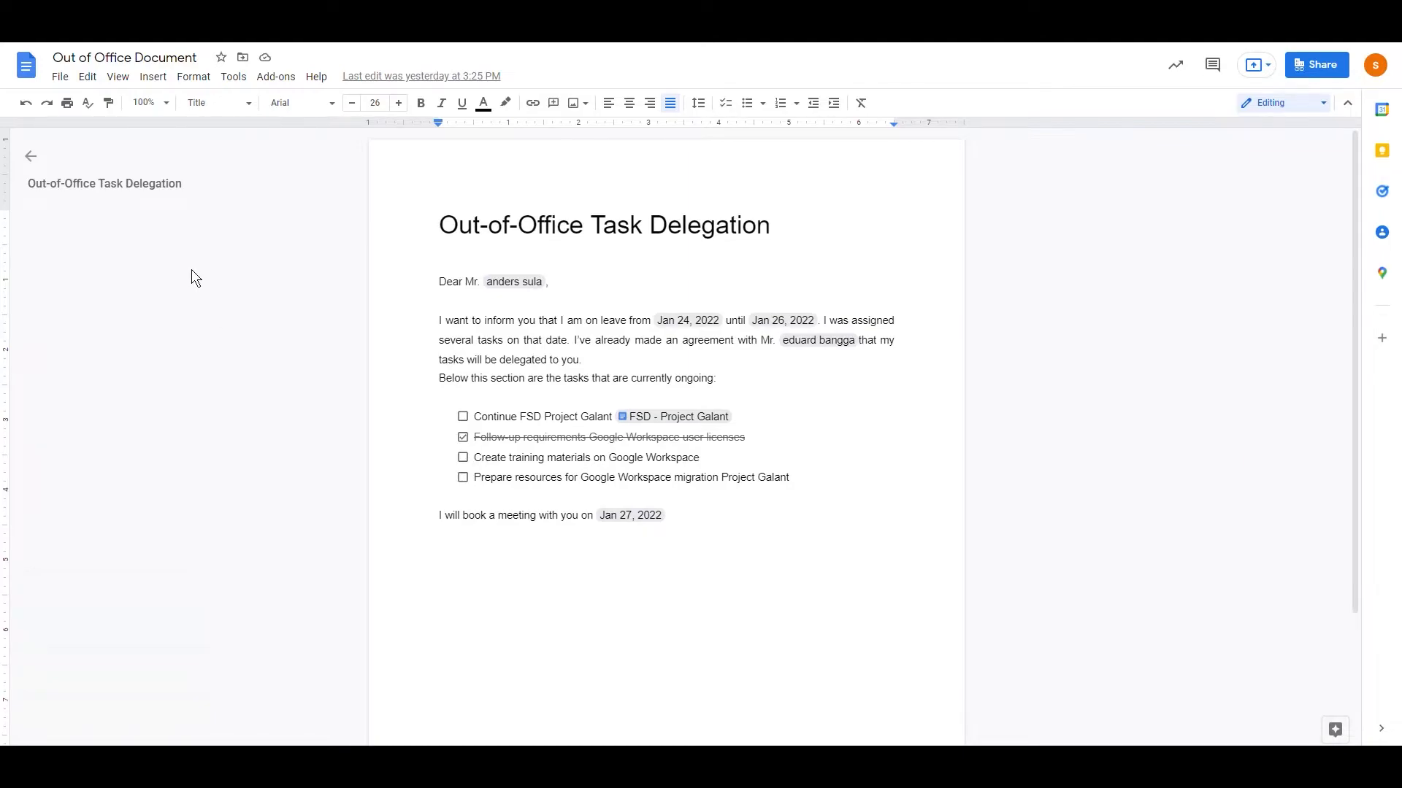
Start an approval request for the document and add the approver from the suggested contacts.
click(63, 82)
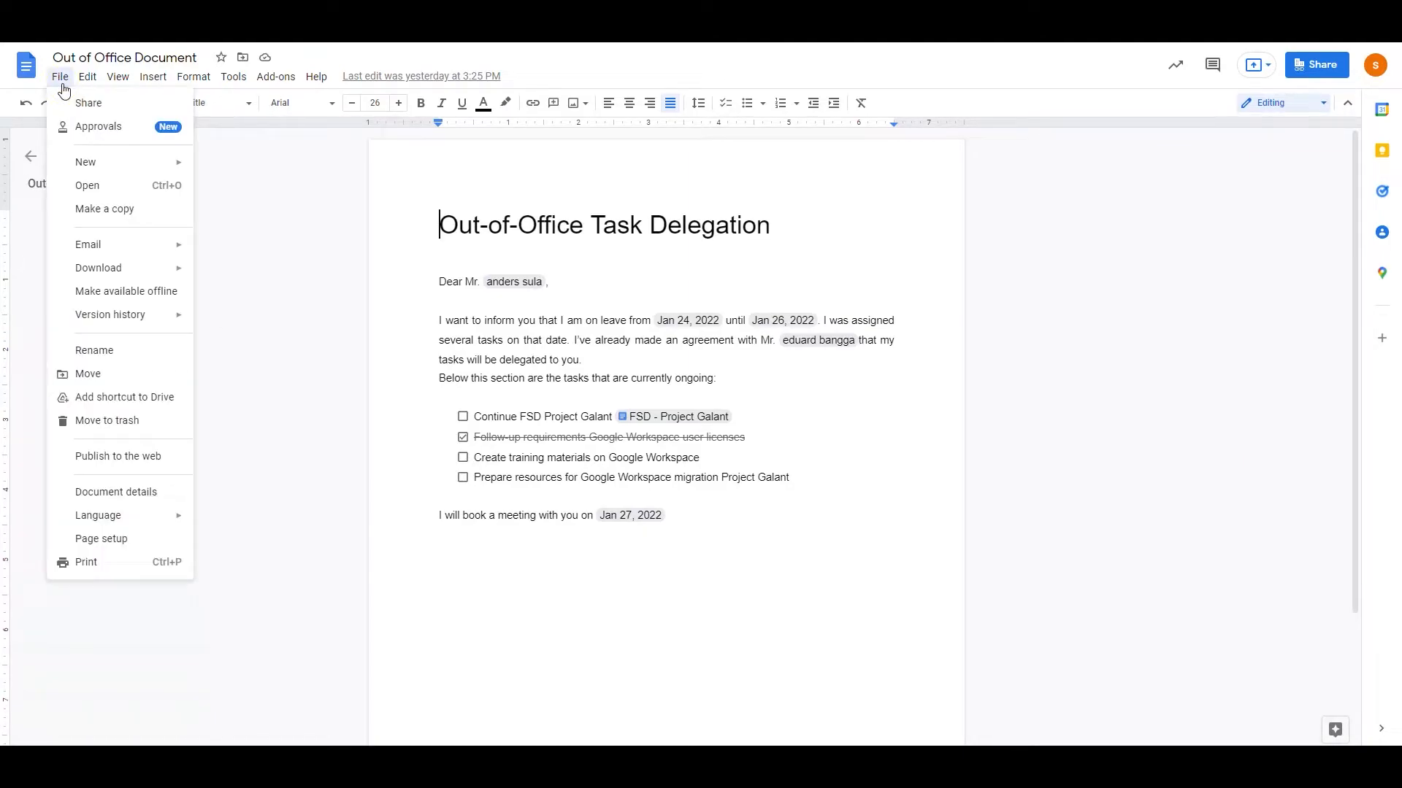
click(89, 128)
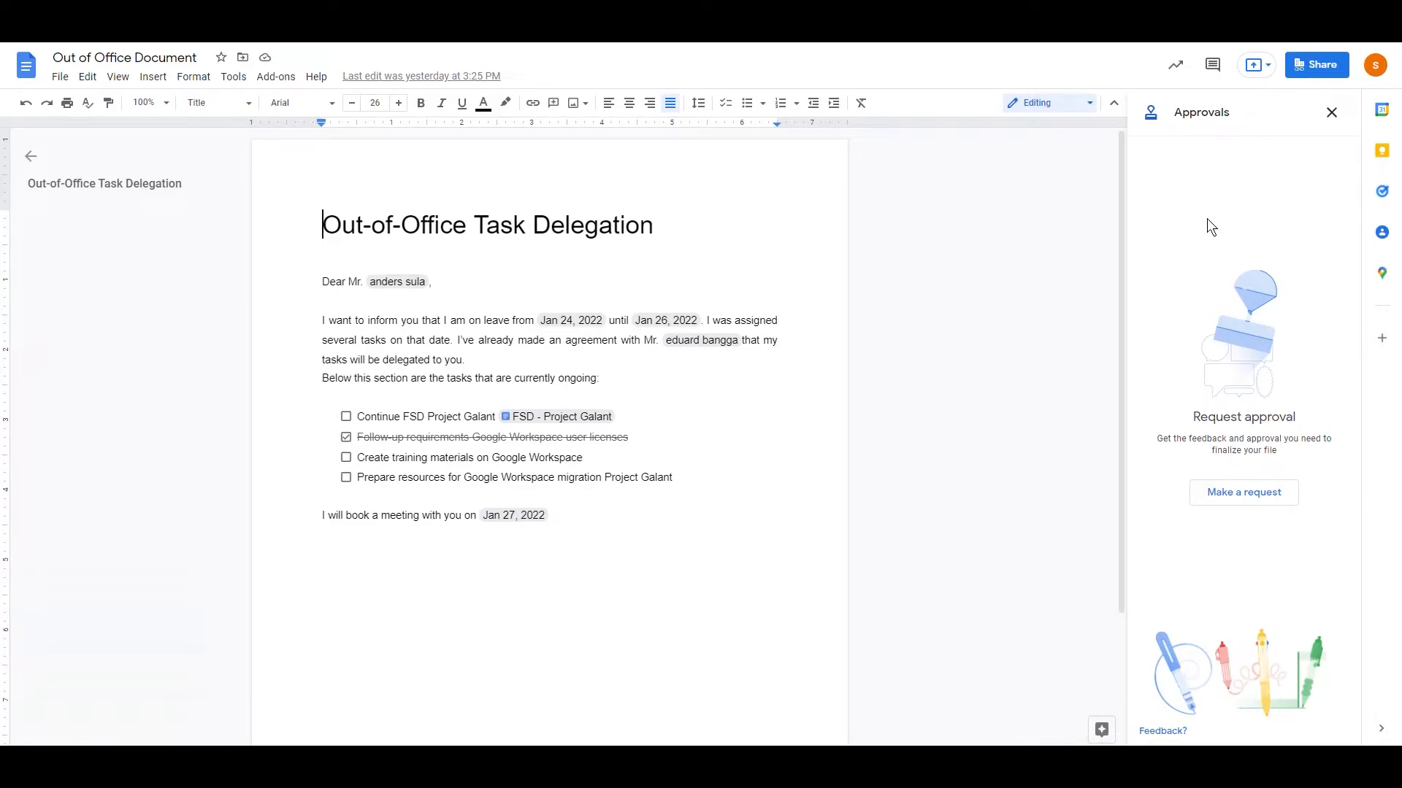
click(1246, 496)
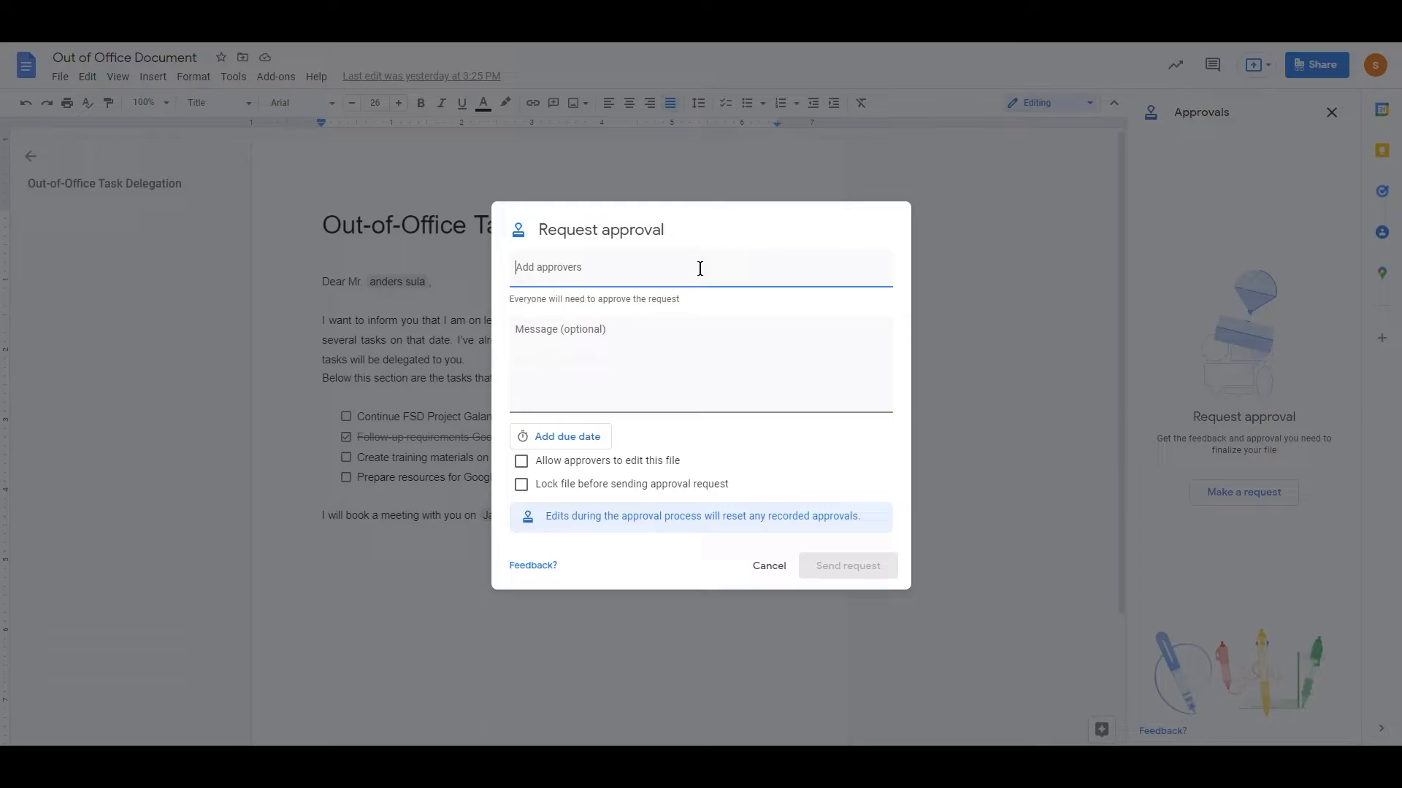
click(678, 265)
text(sulaiman.af)
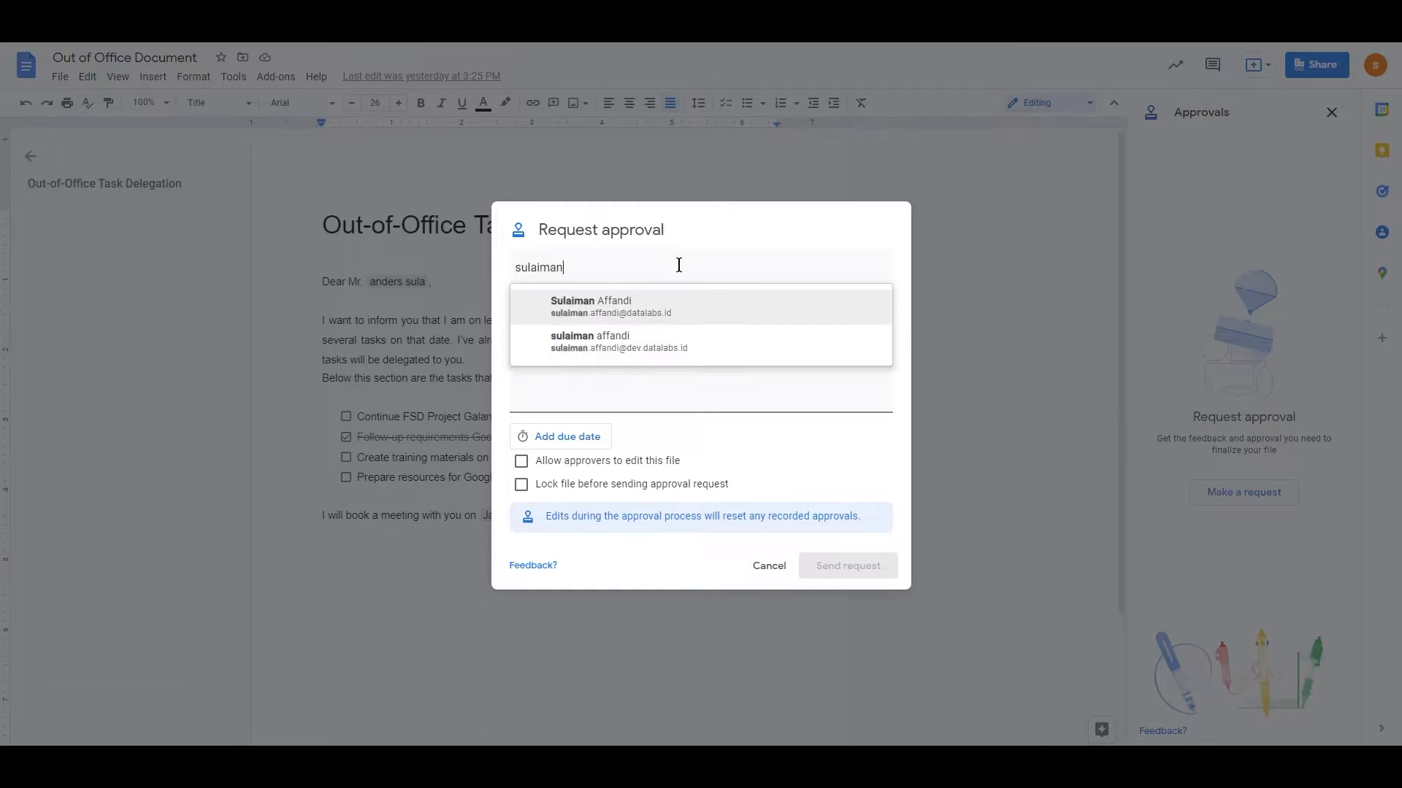
click(635, 312)
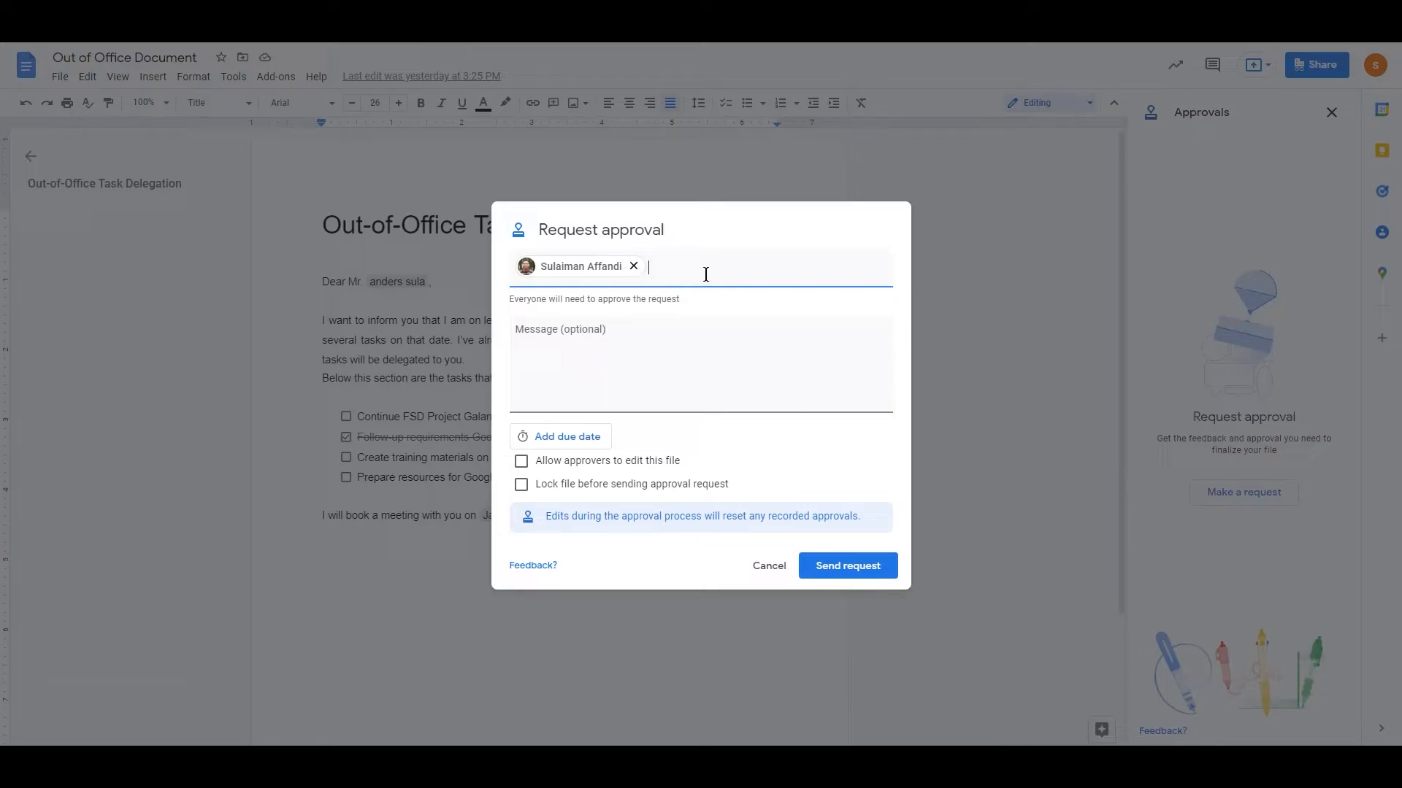
text(anders)
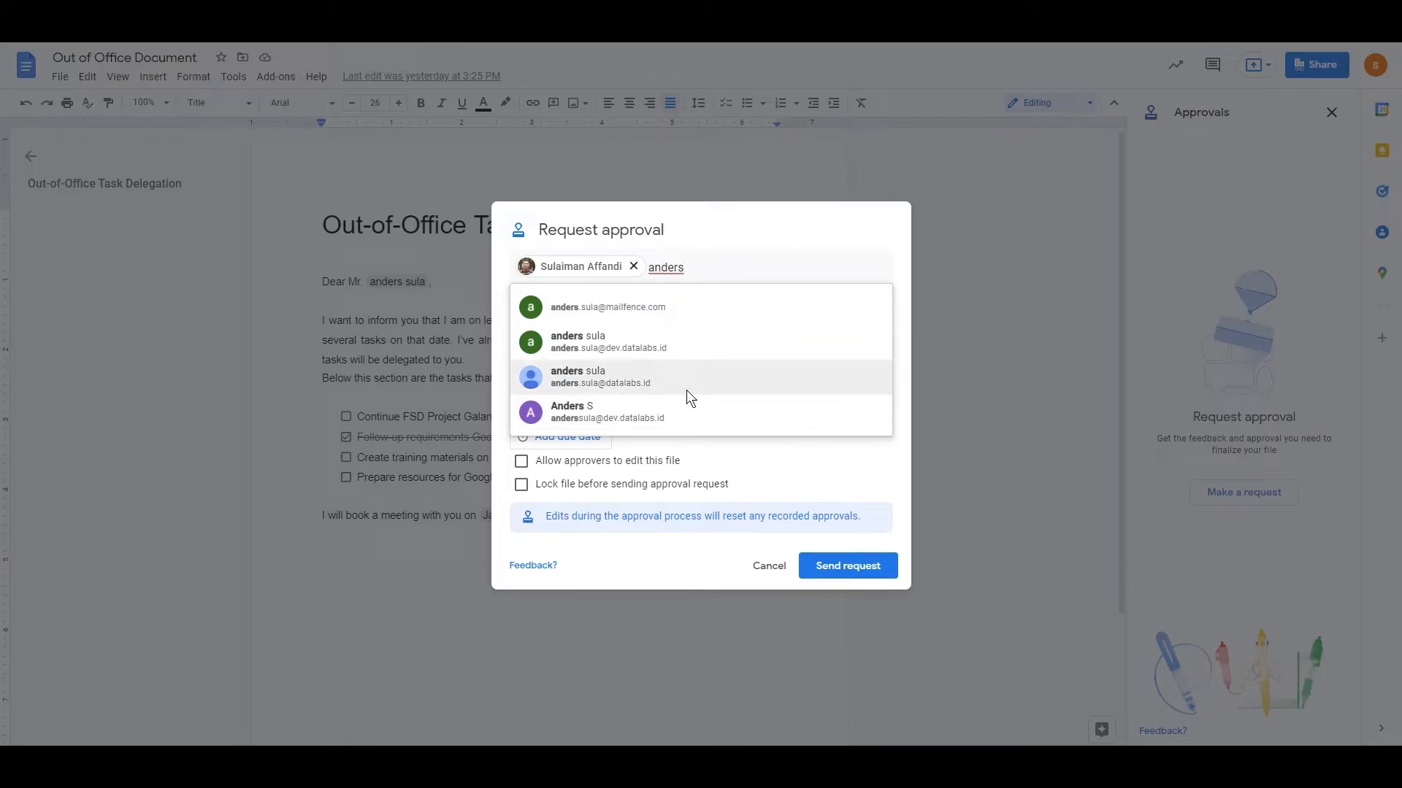
click(657, 386)
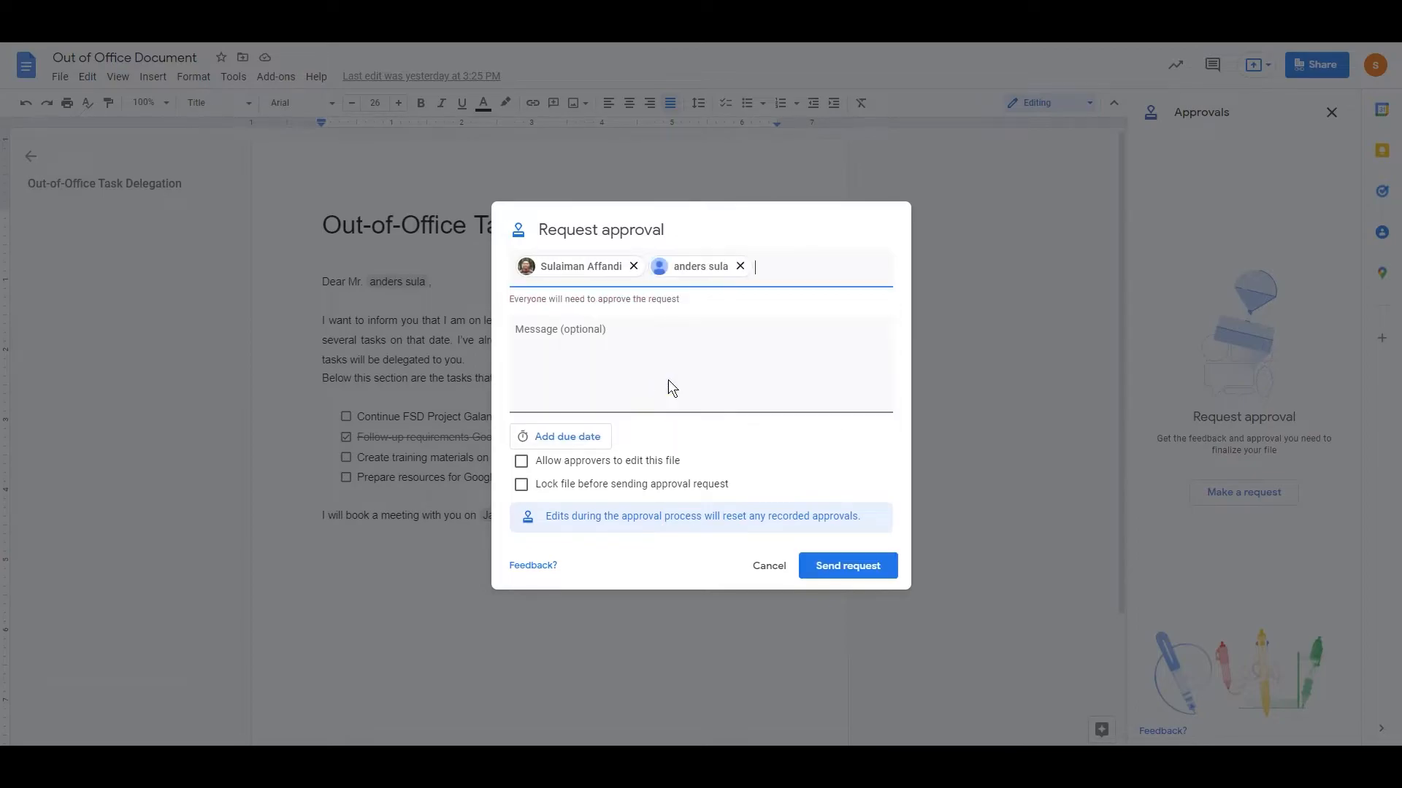
click(740, 268)
Add the request message "Mohon review dan persetujuan dokumen ini." and allow approvers to edit the file.
click(656, 345)
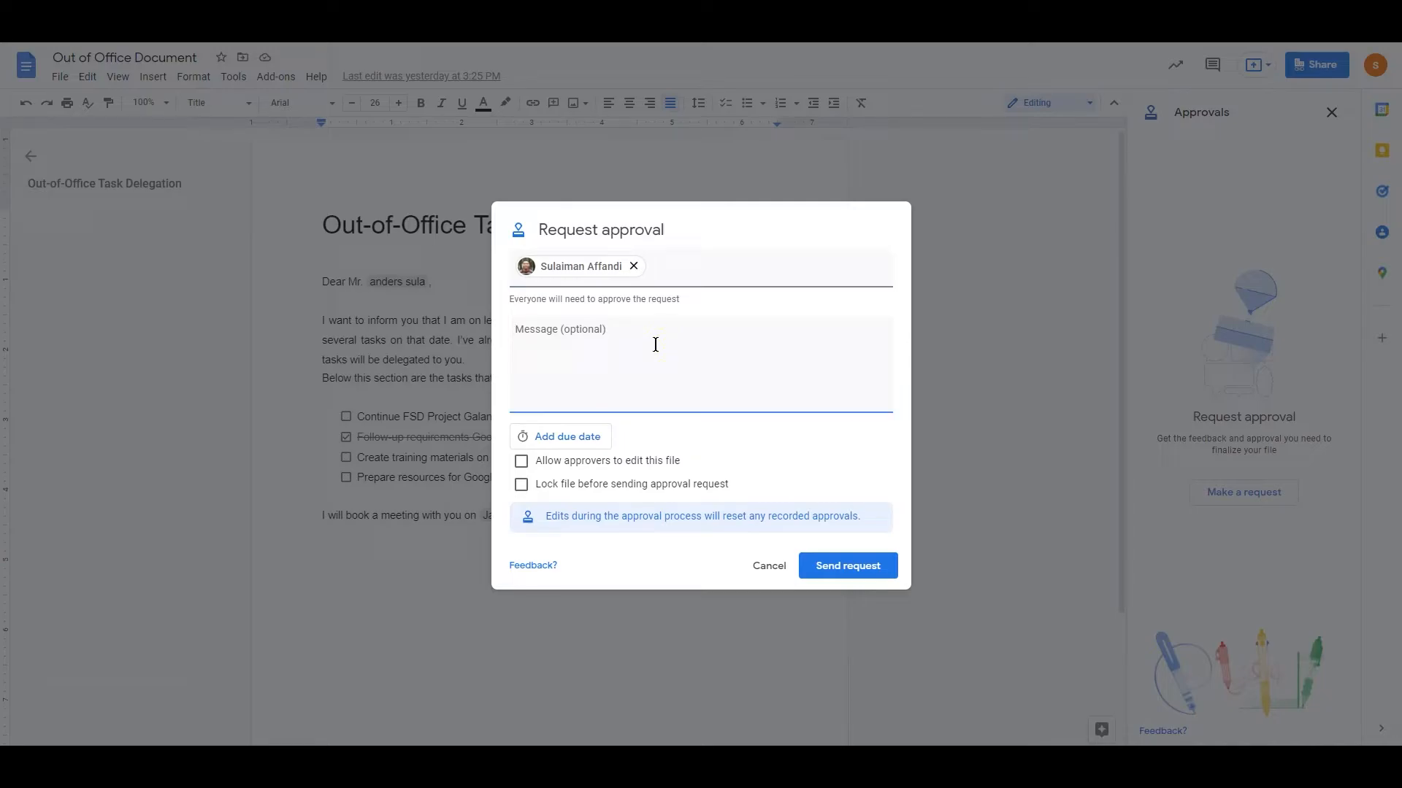
text(Mohon review dan persetujuan dokumen ini.)
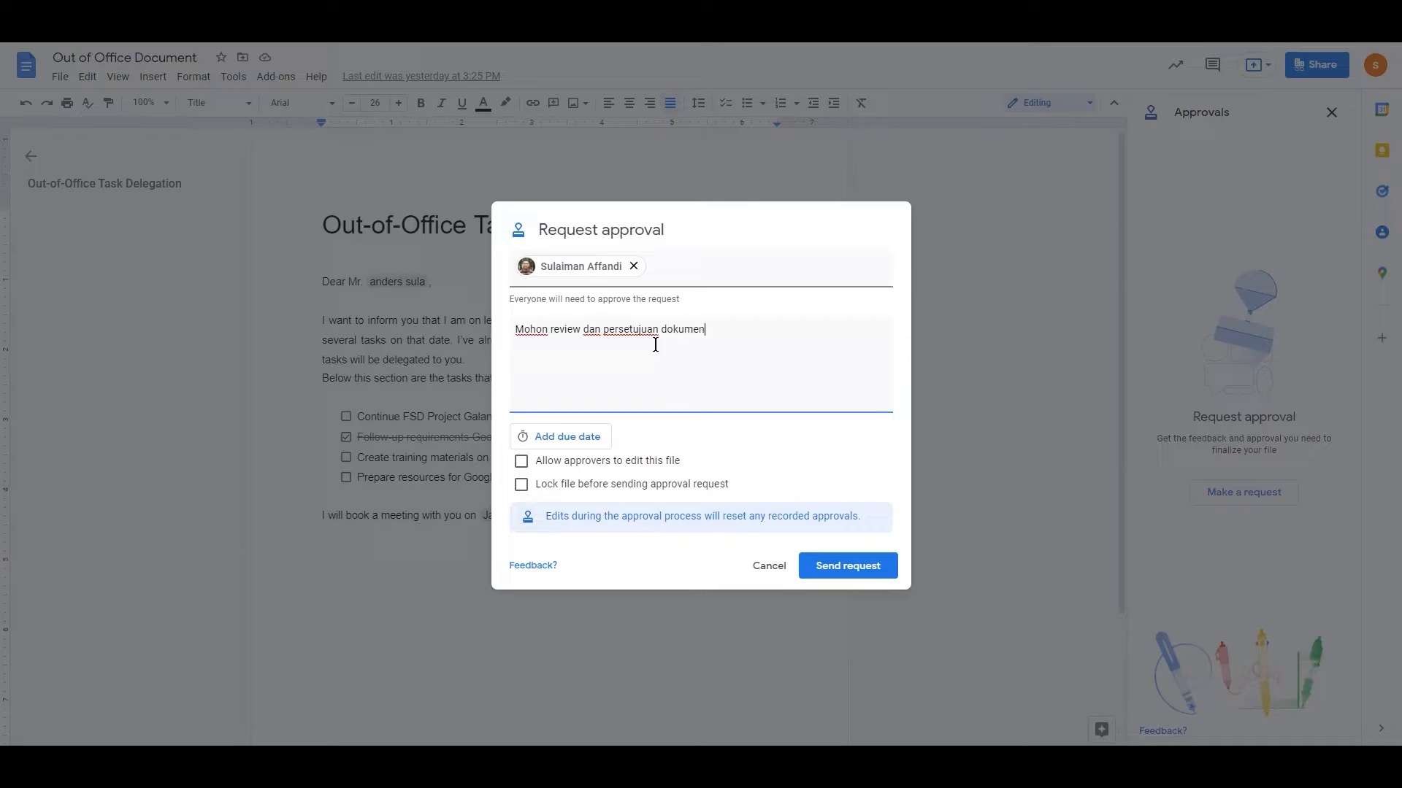
click(521, 462)
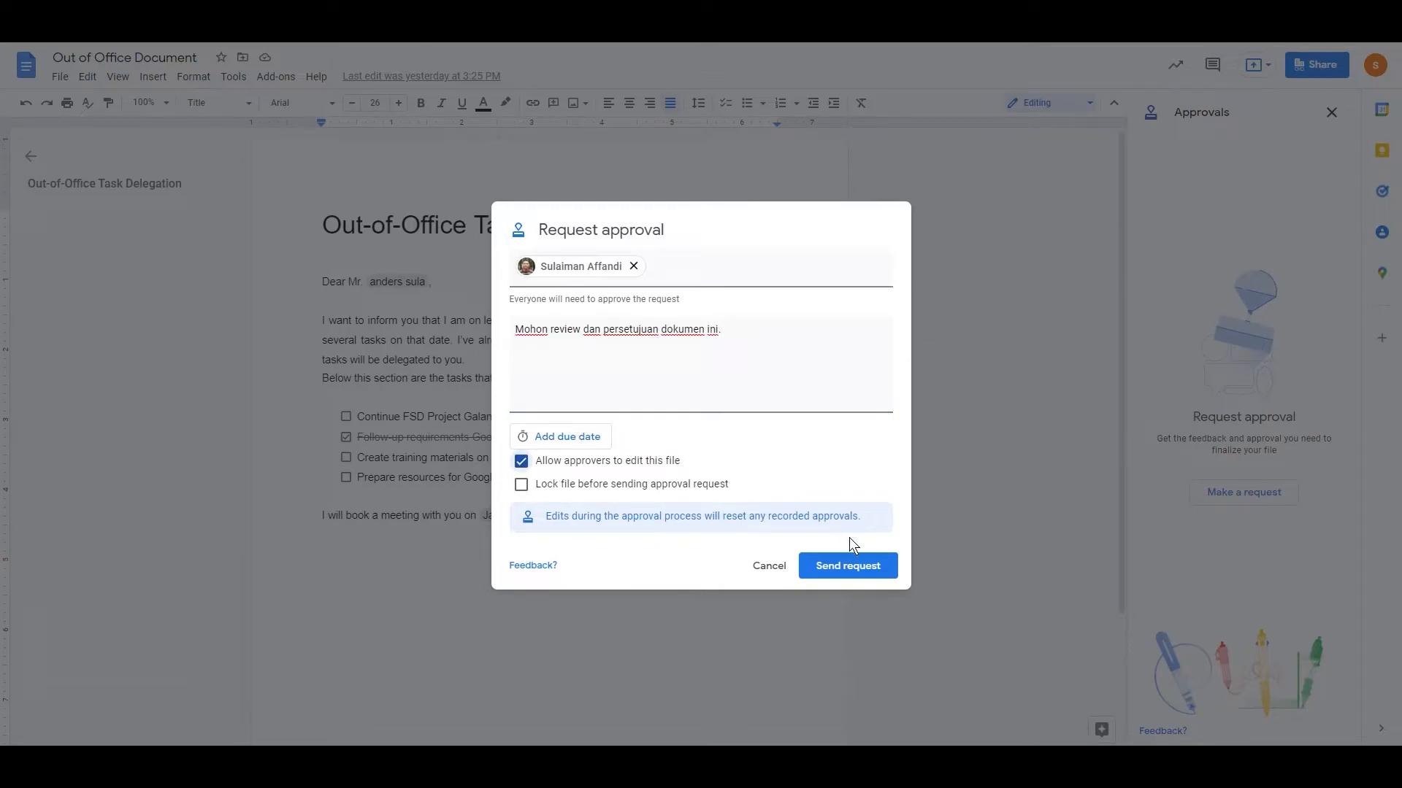
Send the approval request, granting the approver edit access and accepting sharing outside the file's organization.
click(860, 567)
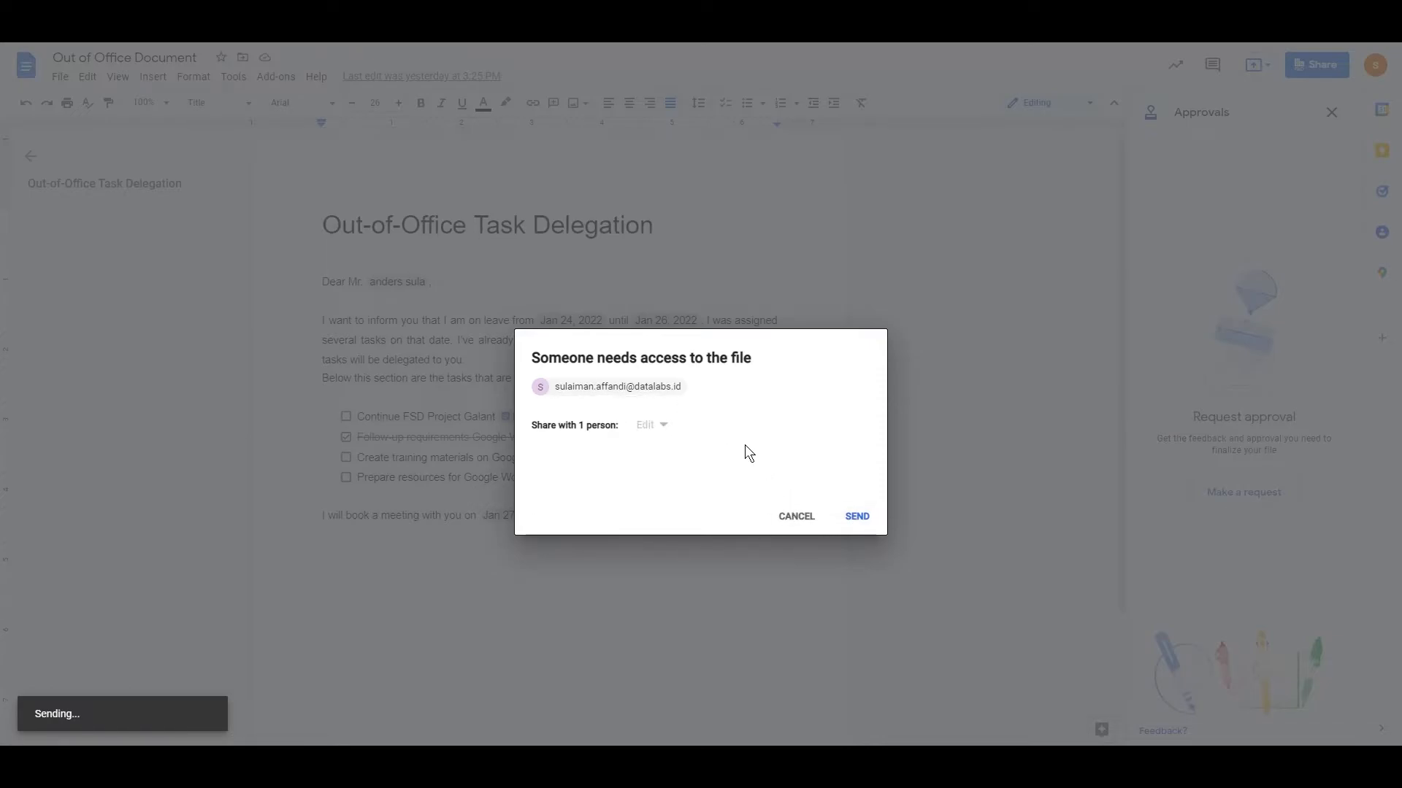
click(858, 517)
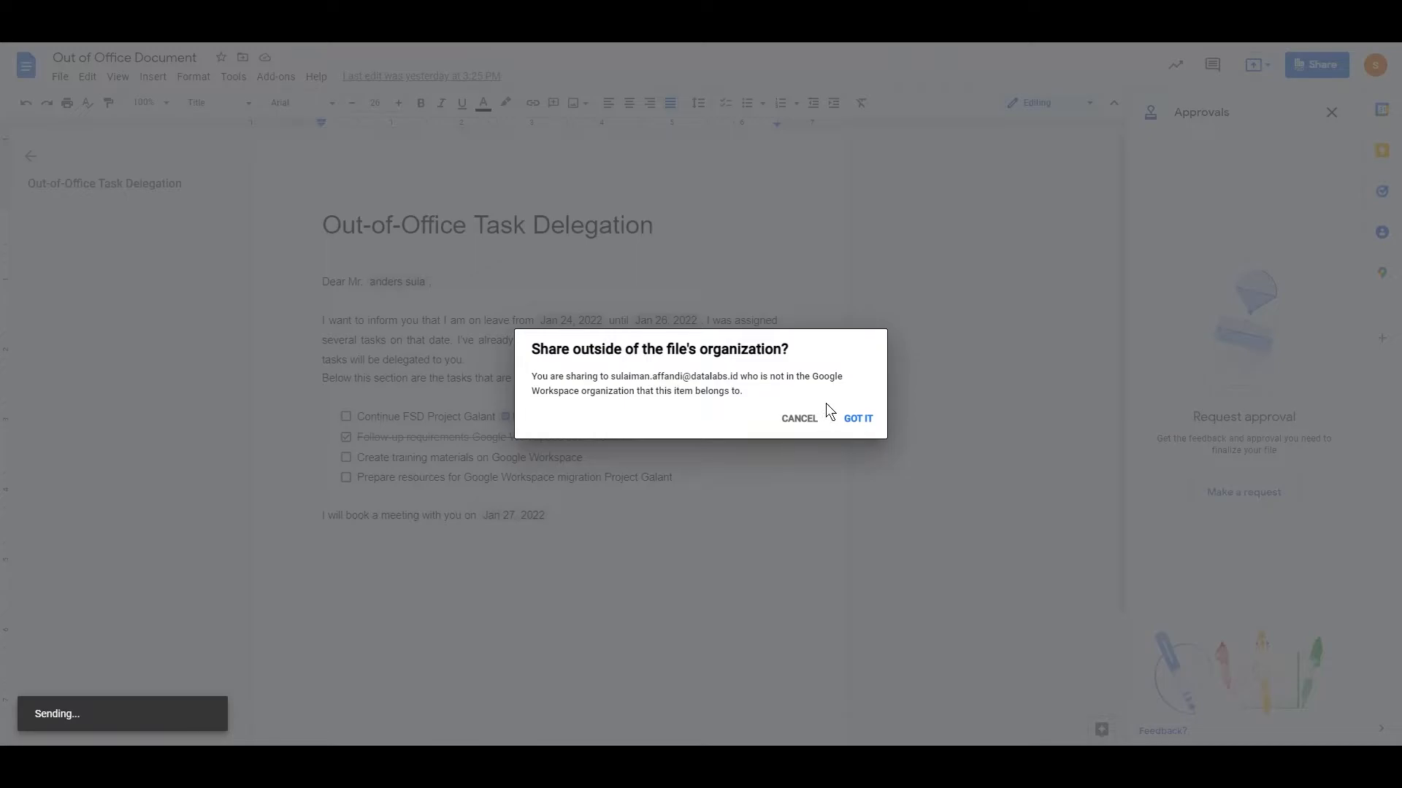
click(866, 422)
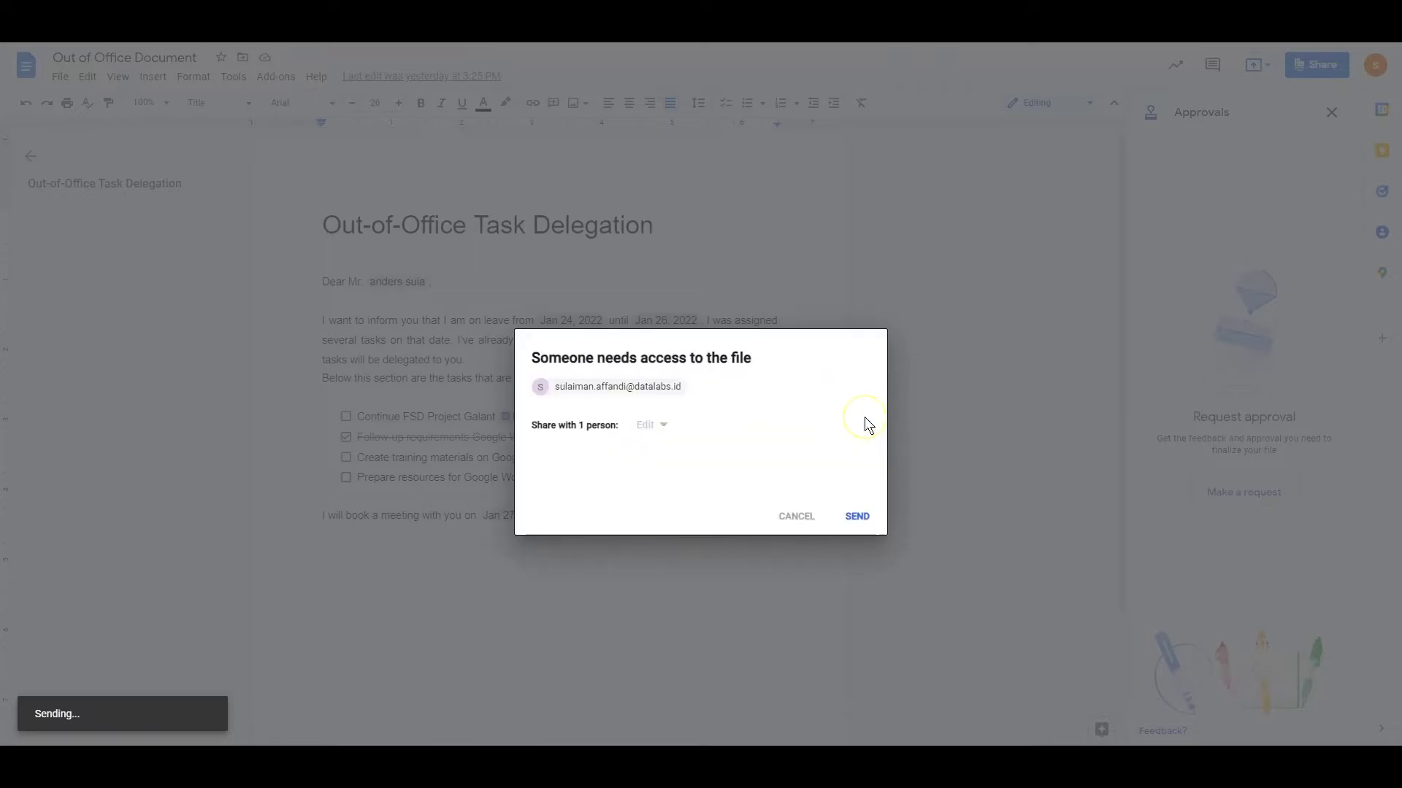
click(862, 509)
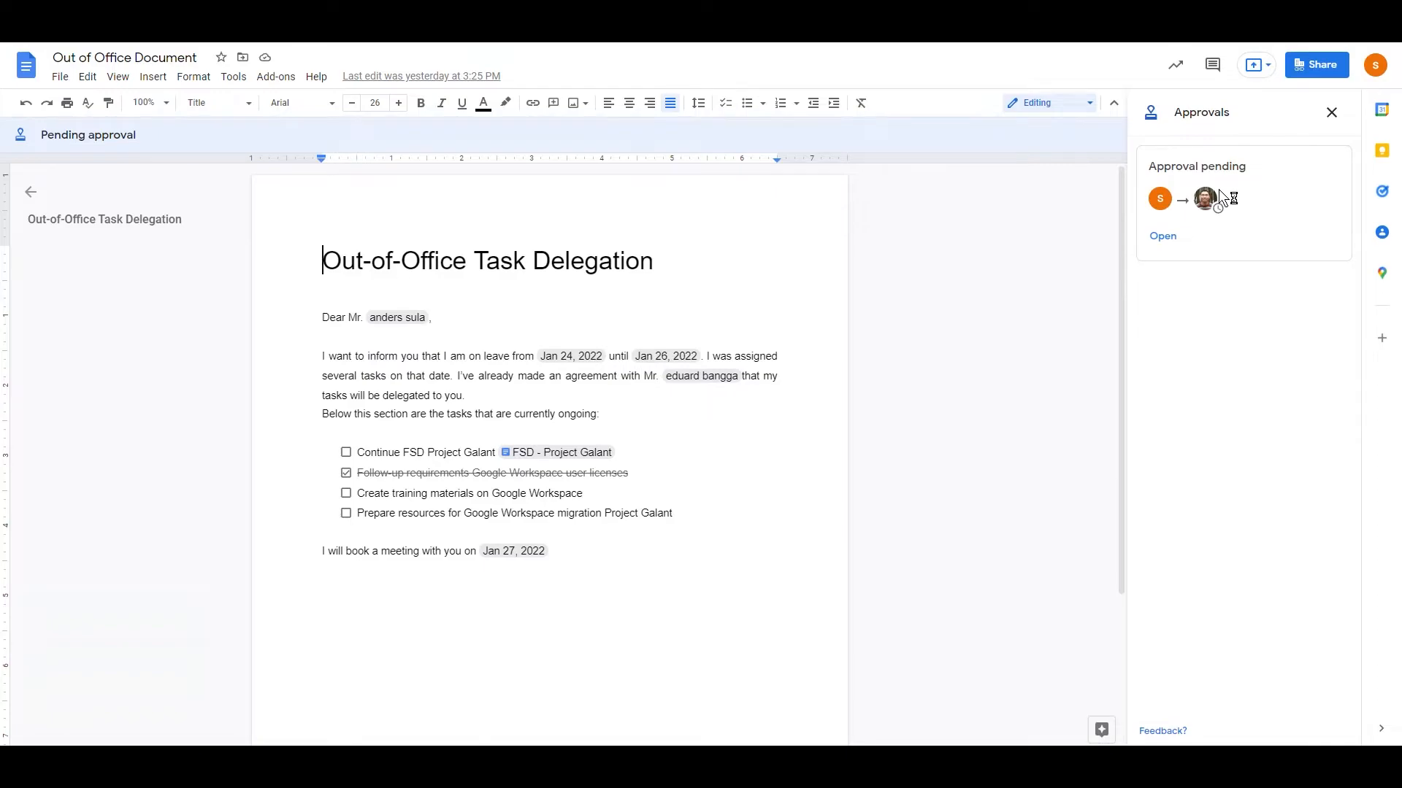
Open the pending approval's details to examine the requester, the approver and the approval activity.
mouse_move(1163, 202)
click(1163, 237)
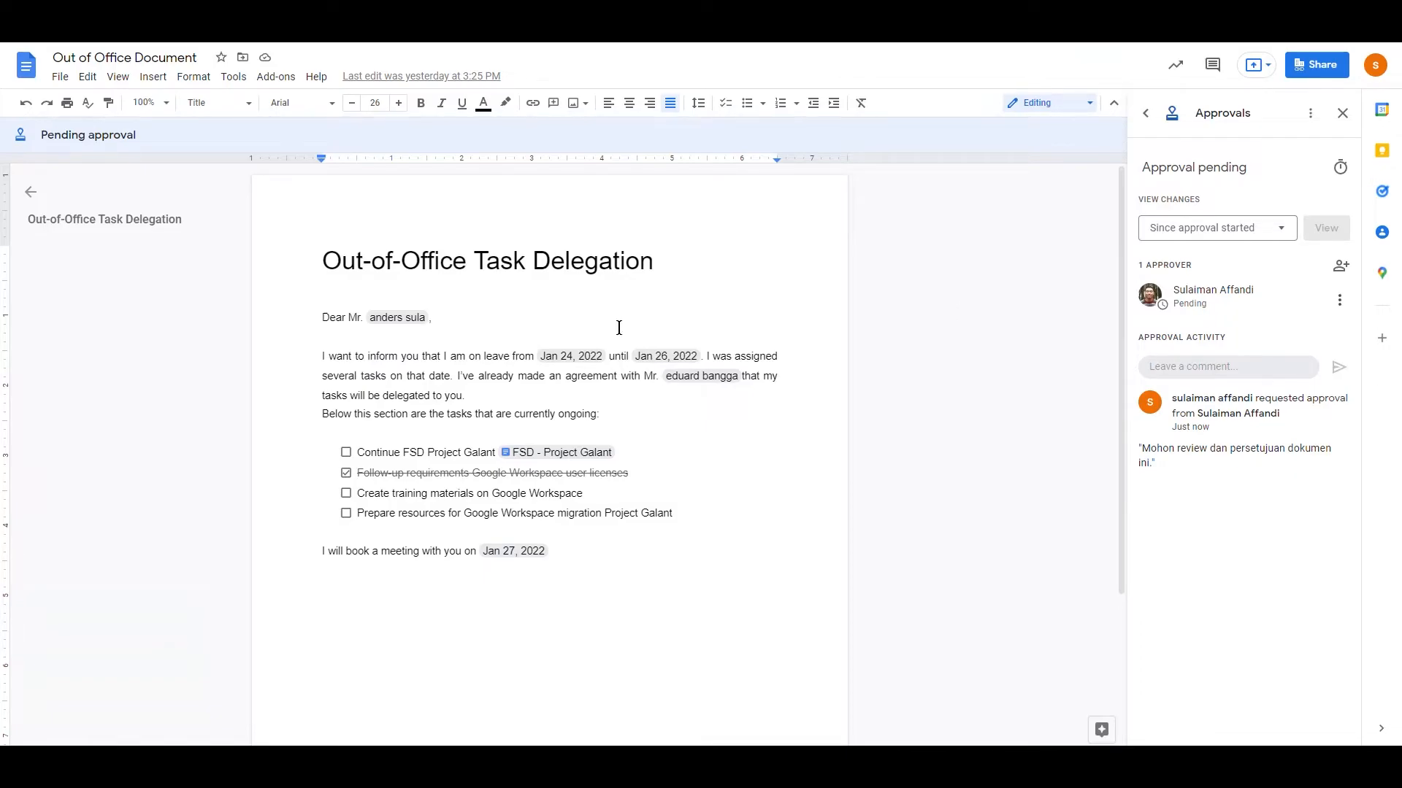
click(873, 565)
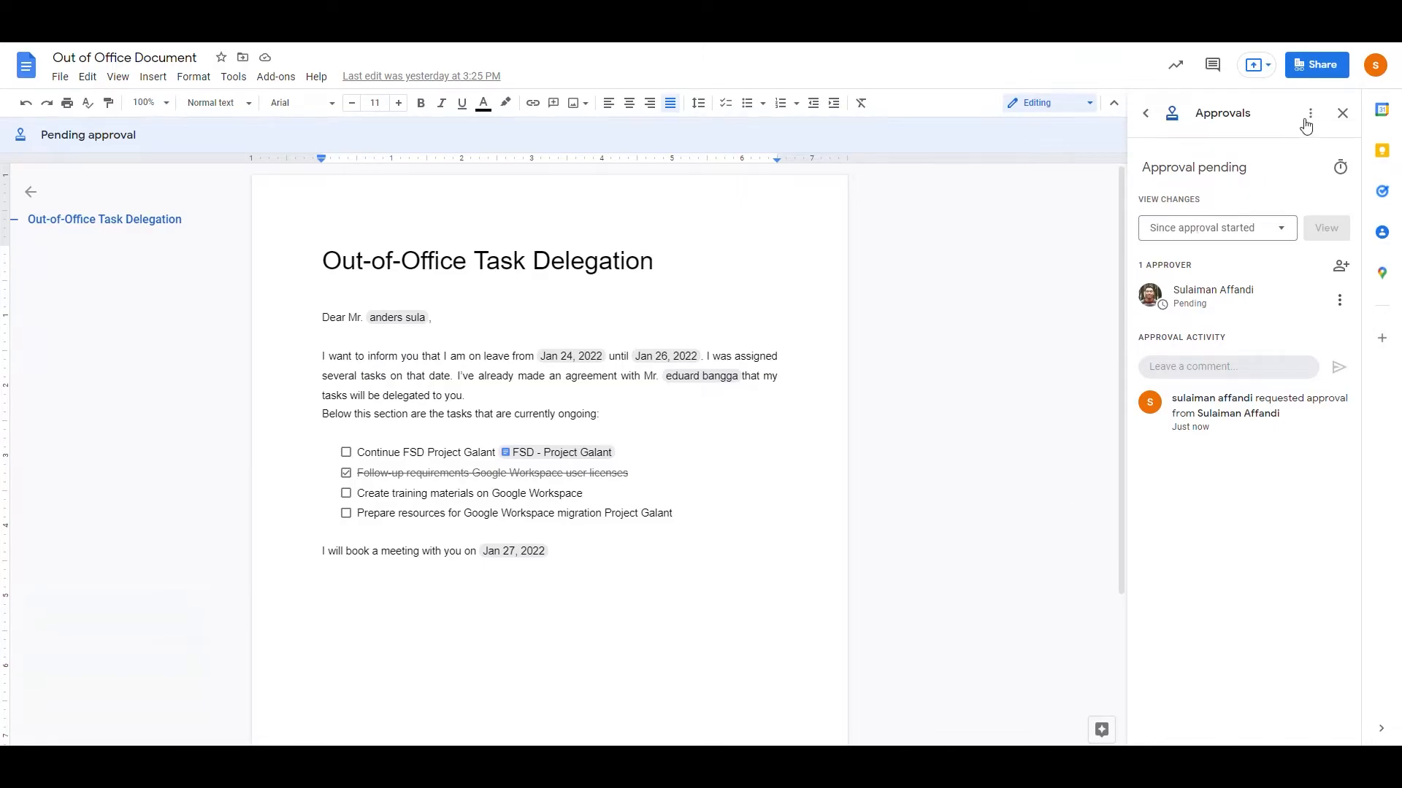
Share the document with the approver as Editor, notifying them and accepting sharing outside the organization.
click(1312, 75)
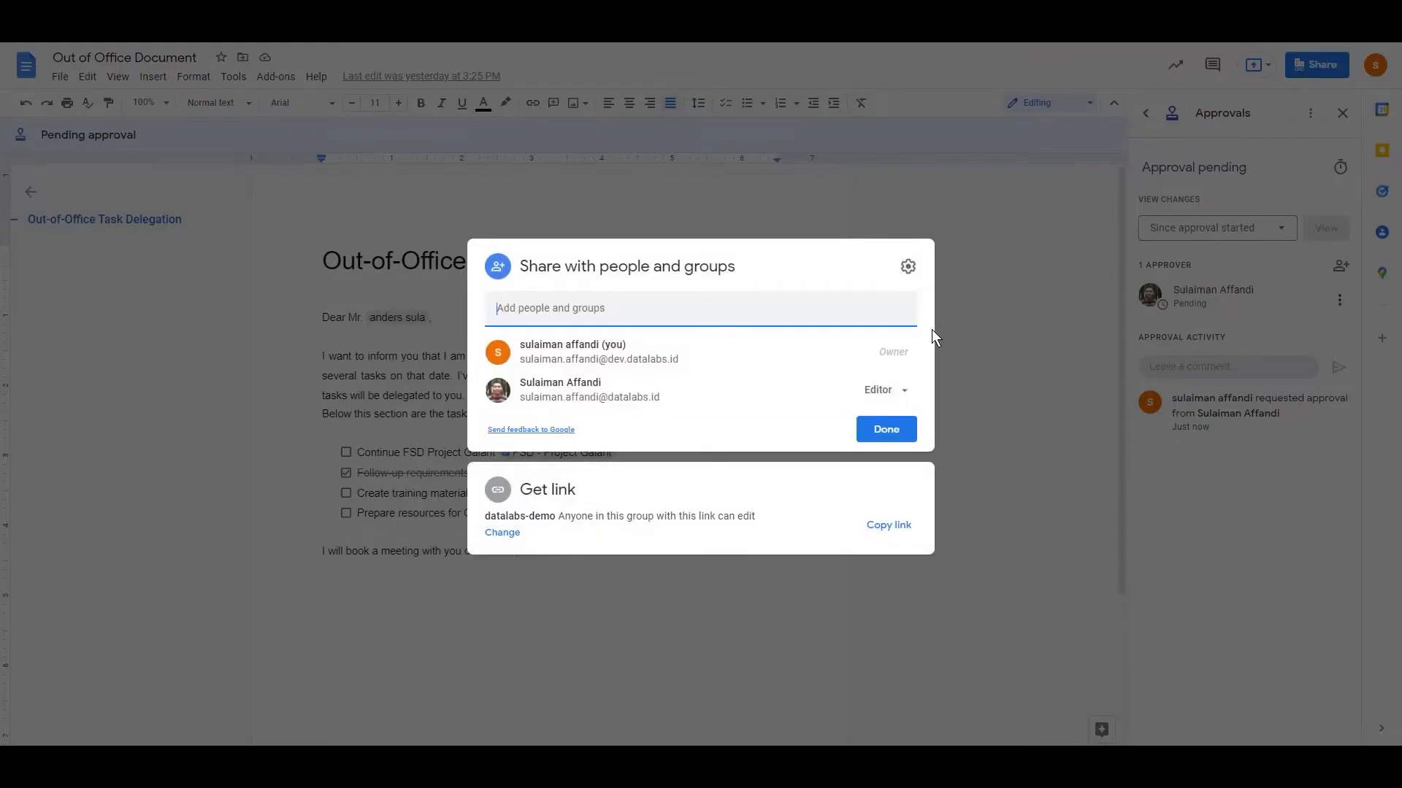
click(604, 309)
click(719, 270)
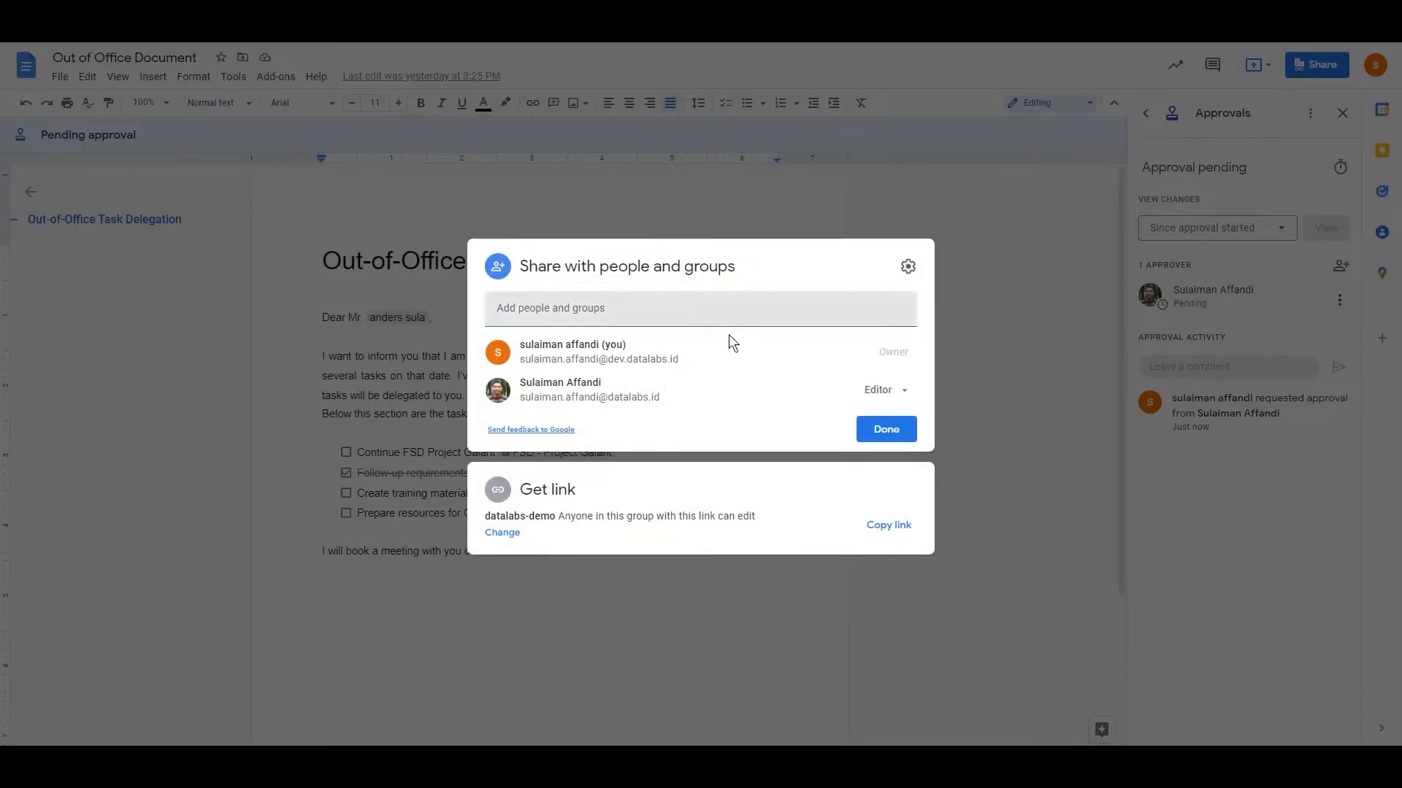
click(656, 319)
text(sul)
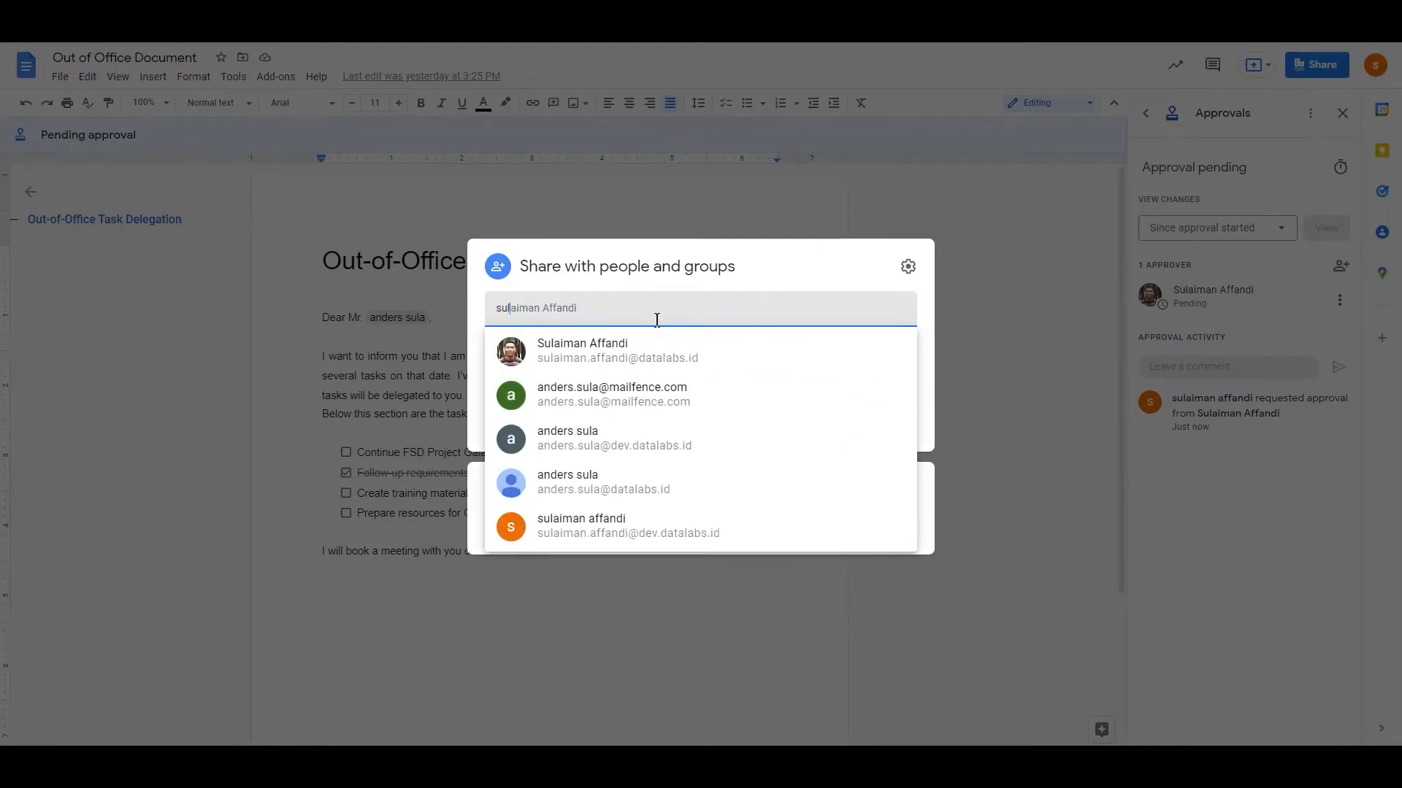
text(aiman)
click(644, 345)
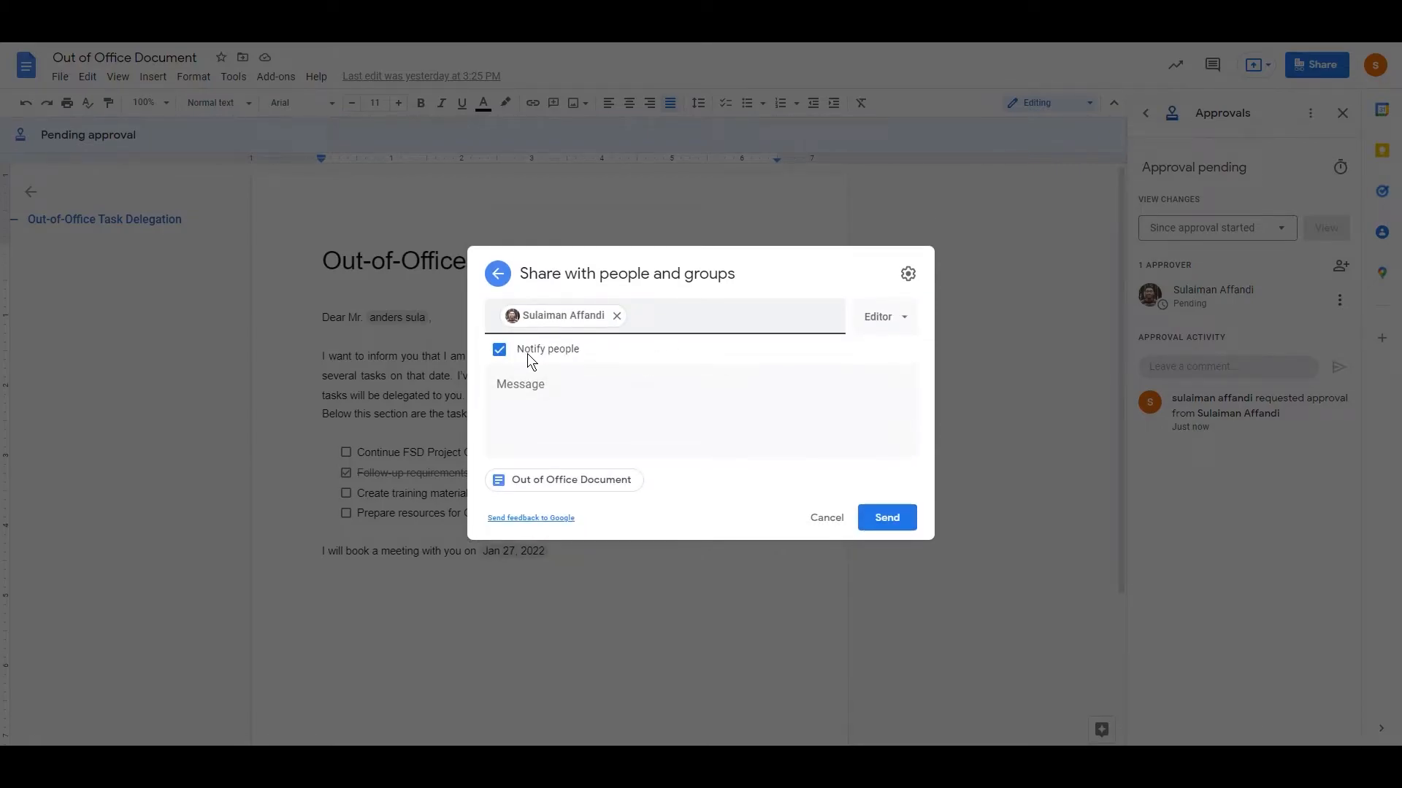
click(909, 517)
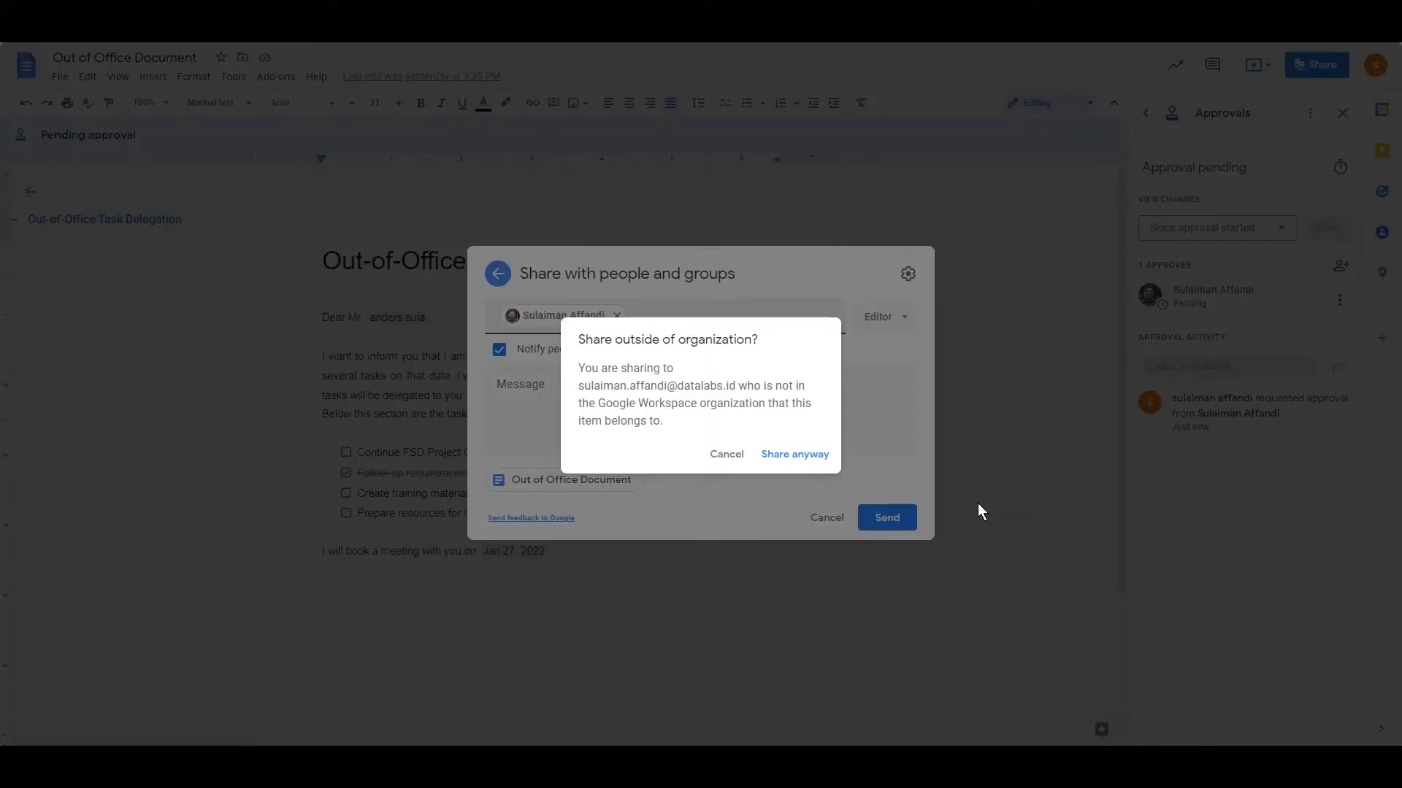
click(807, 455)
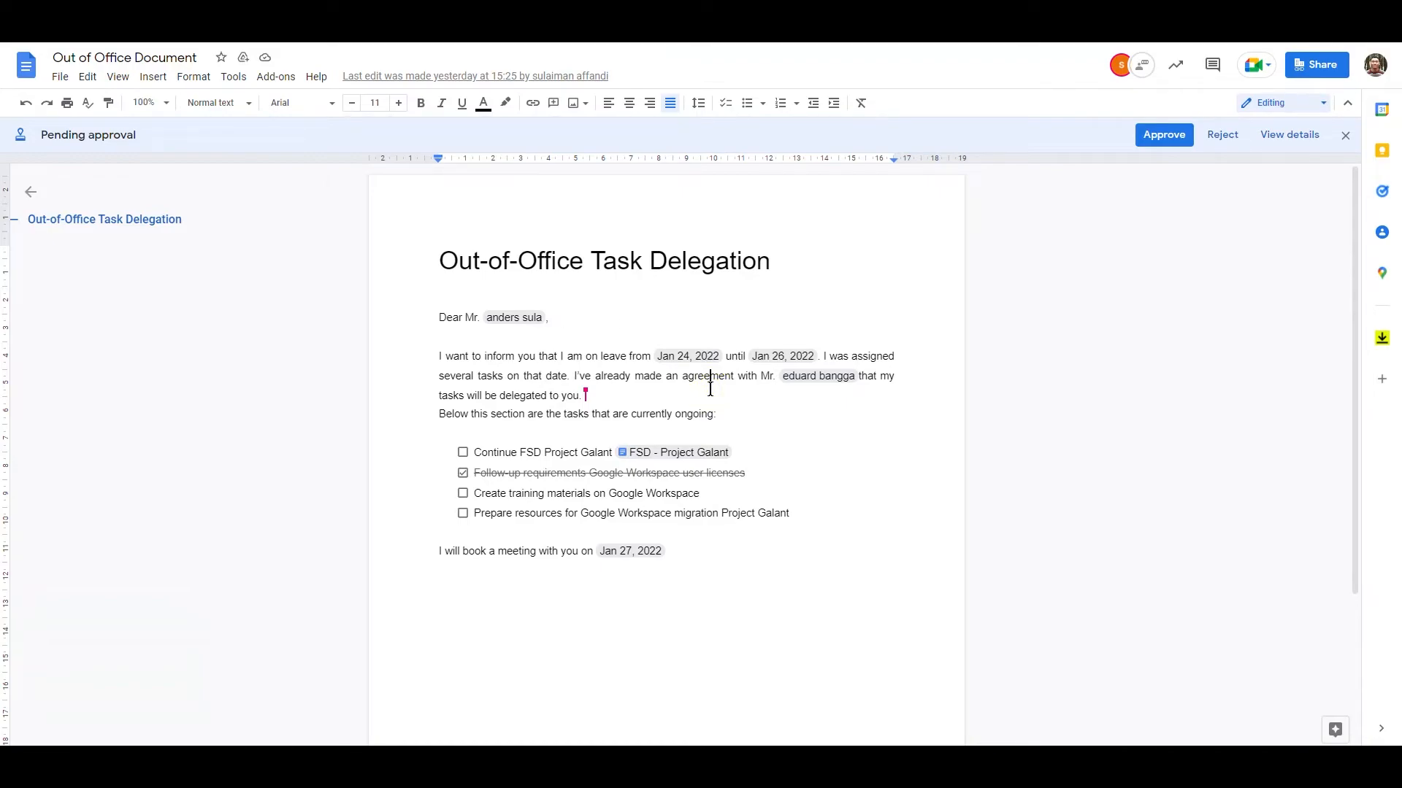
Review the details of the approval request from the approver's account, including its status, approver options and activity.
click(1290, 134)
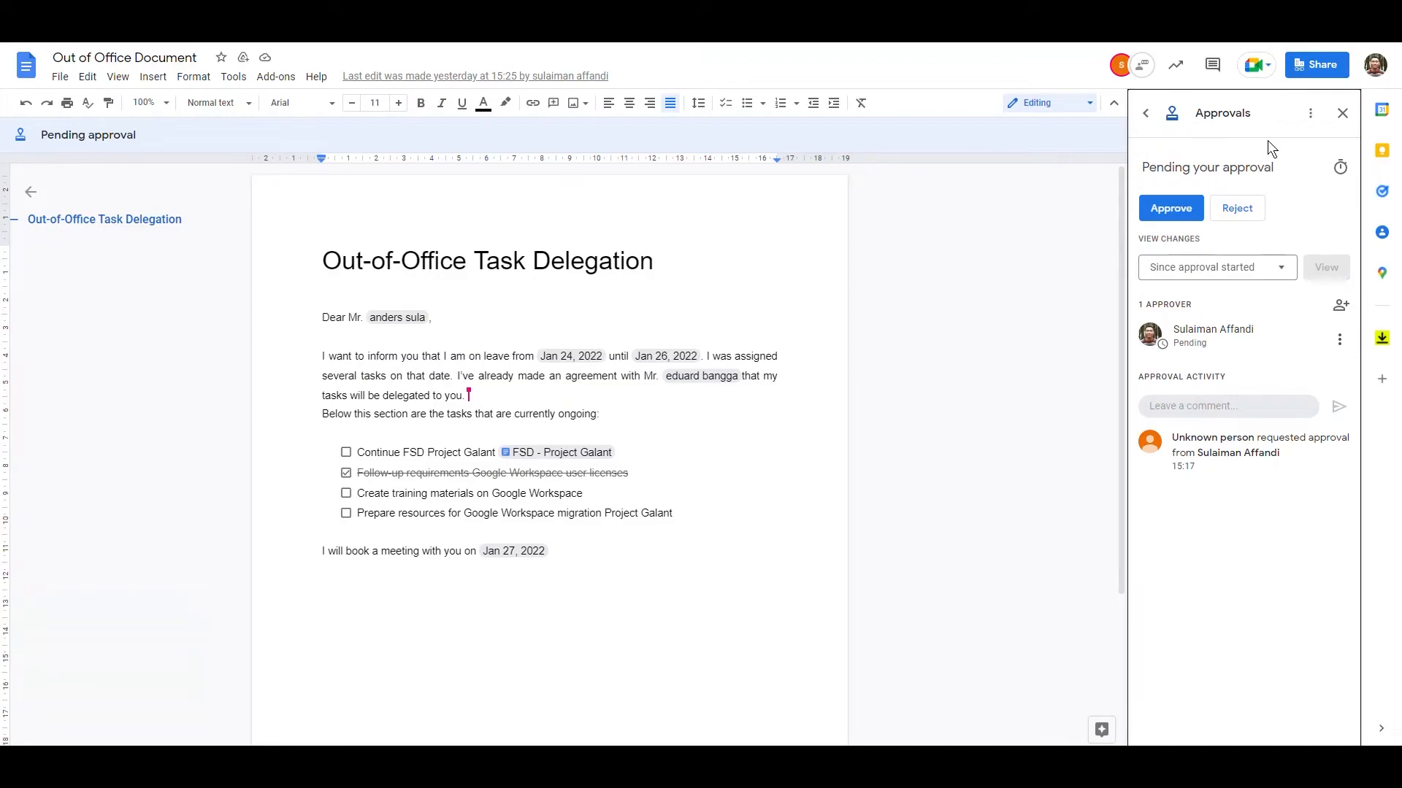
click(1340, 340)
click(1341, 341)
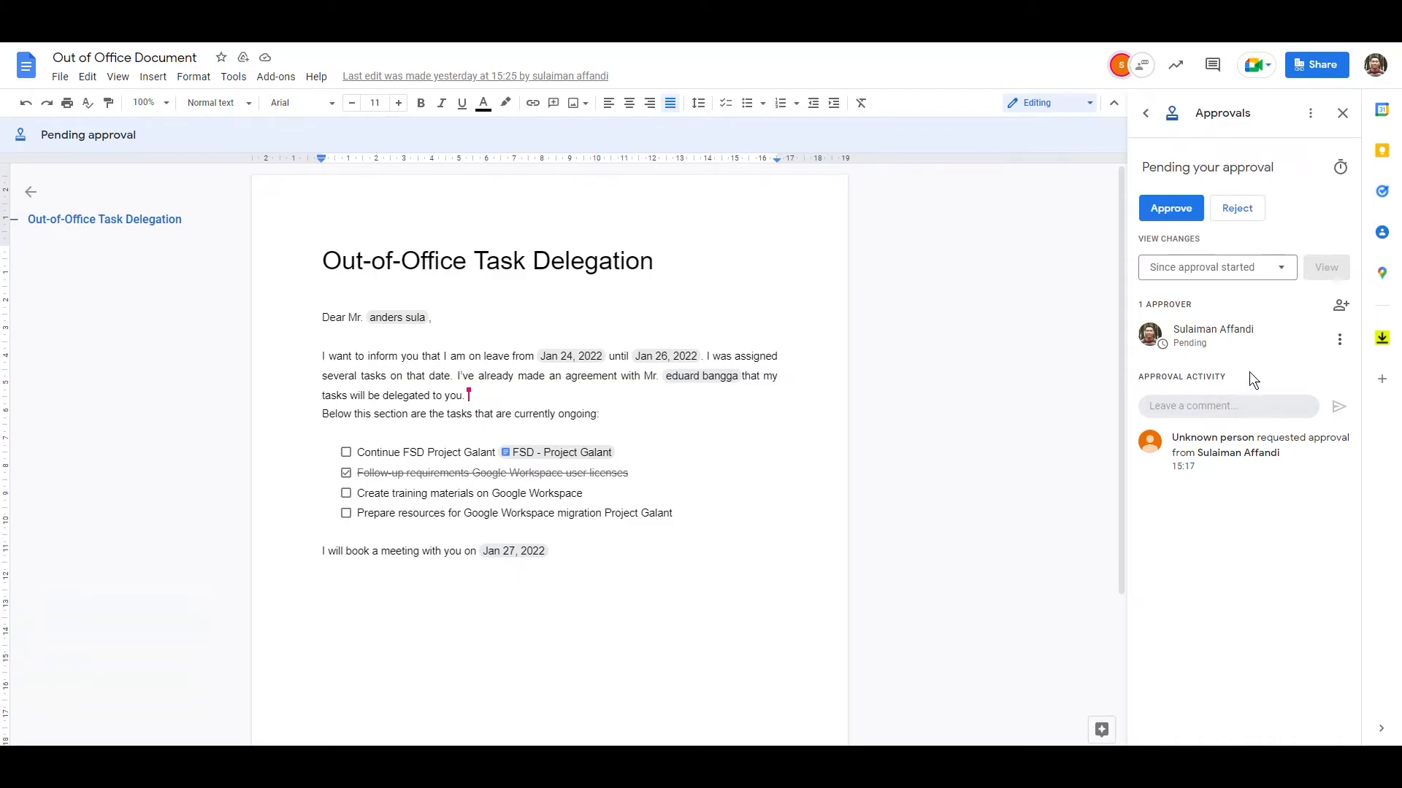
drag(1172, 437, 1254, 438)
click(1301, 348)
mouse_move(1115, 77)
Approve the request with the message "Approved" and reload the locked document.
click(1155, 218)
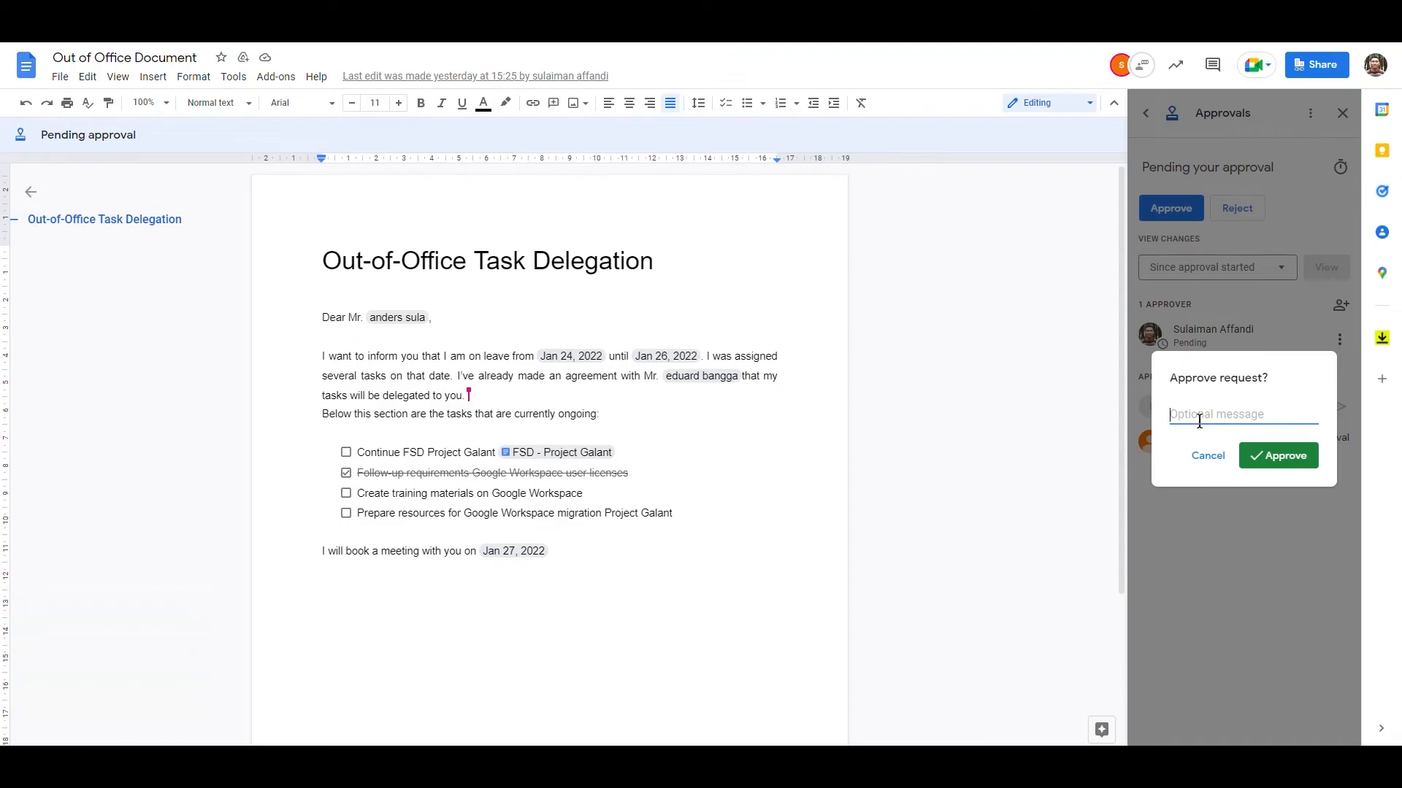
text(Apporoved)
key(BackSpace)
key(BackSpace)
key(BackSpace)
key(BackSpace)
key(BackSpace)
text(r)
key(BackSpace)
key(BackSpace)
text(roveed)
key(BackSpace)
key(BackSpace)
text(d)
click(1271, 457)
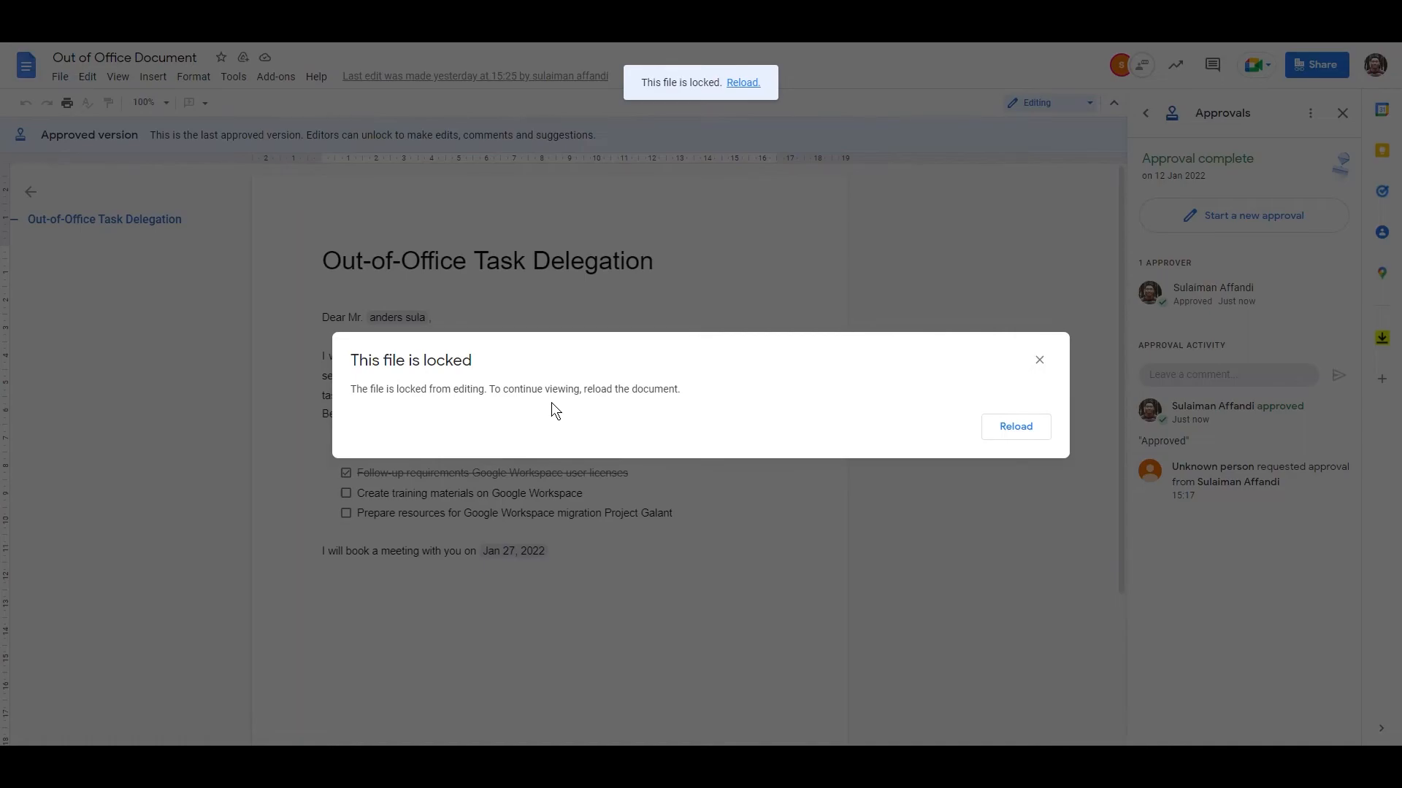
click(999, 438)
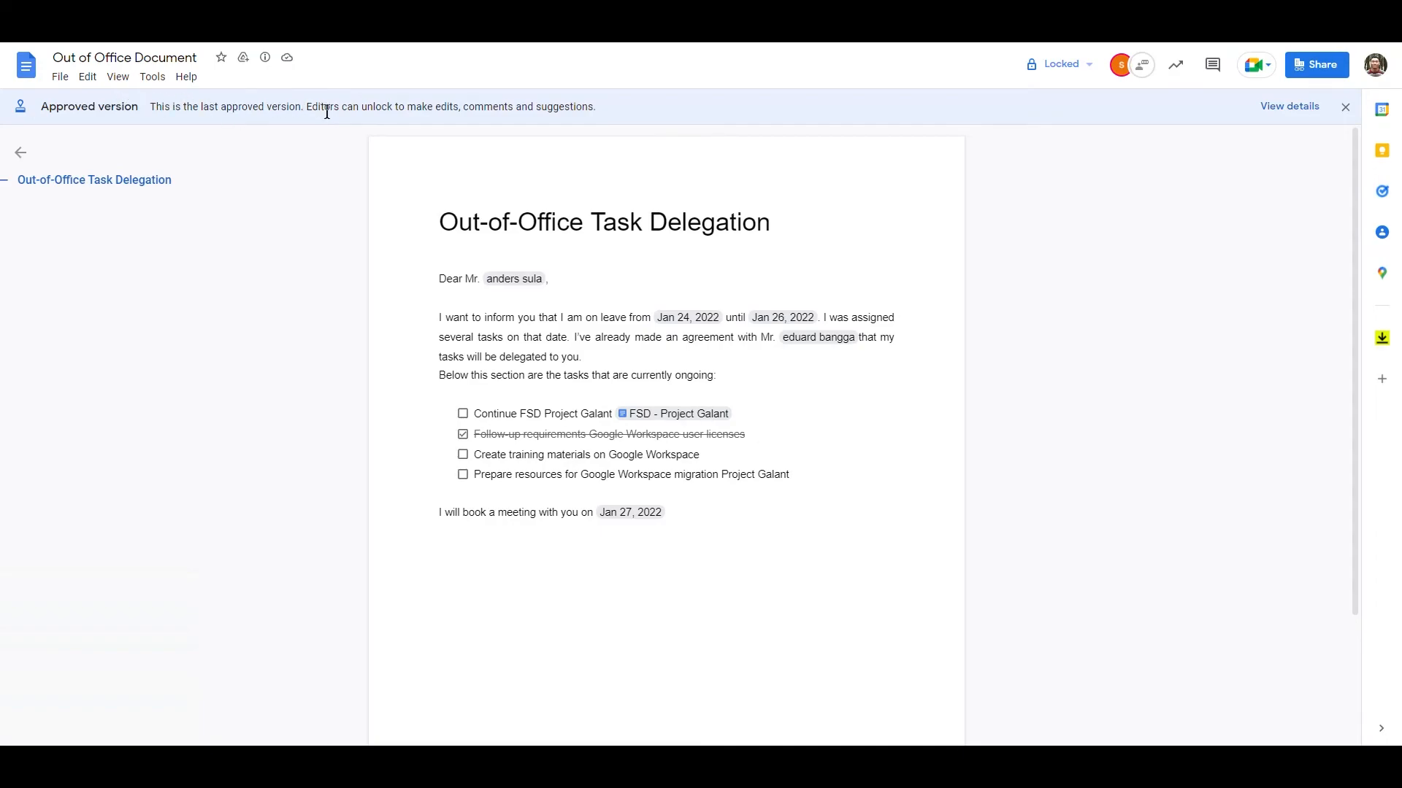
Check the document's lock status and review the approval's details and activity.
click(1078, 80)
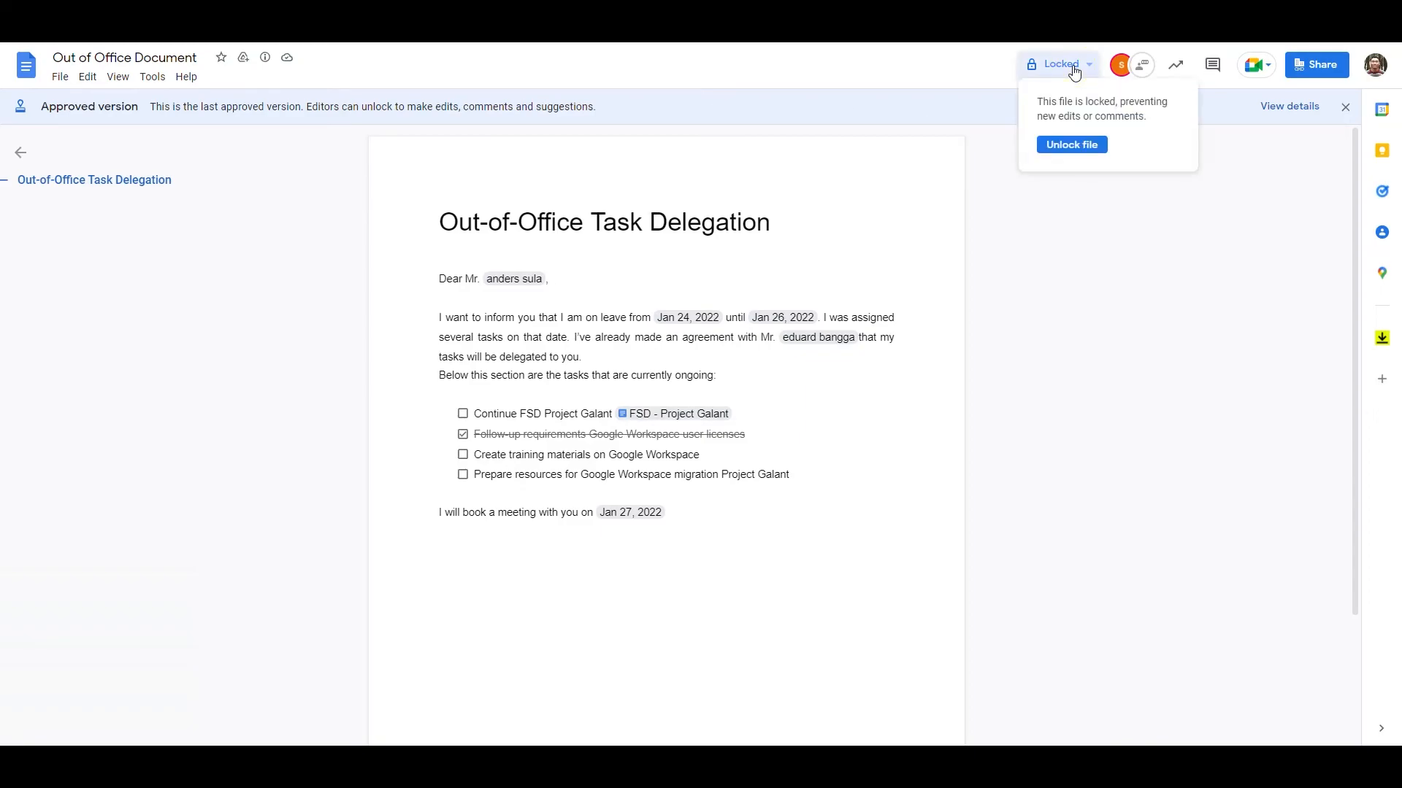
click(673, 307)
drag(772, 419, 771, 442)
click(776, 473)
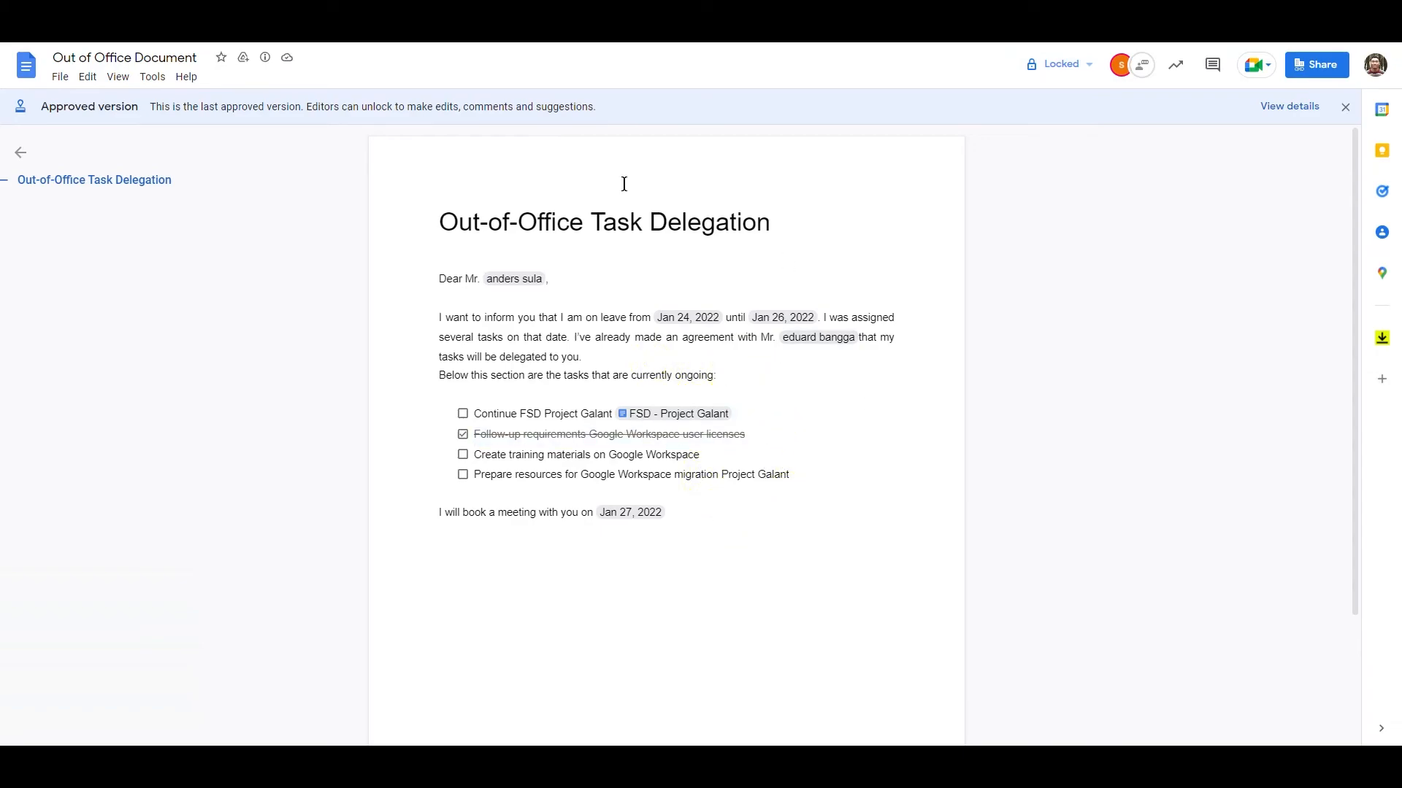
double_click(650, 365)
click(621, 339)
click(1271, 104)
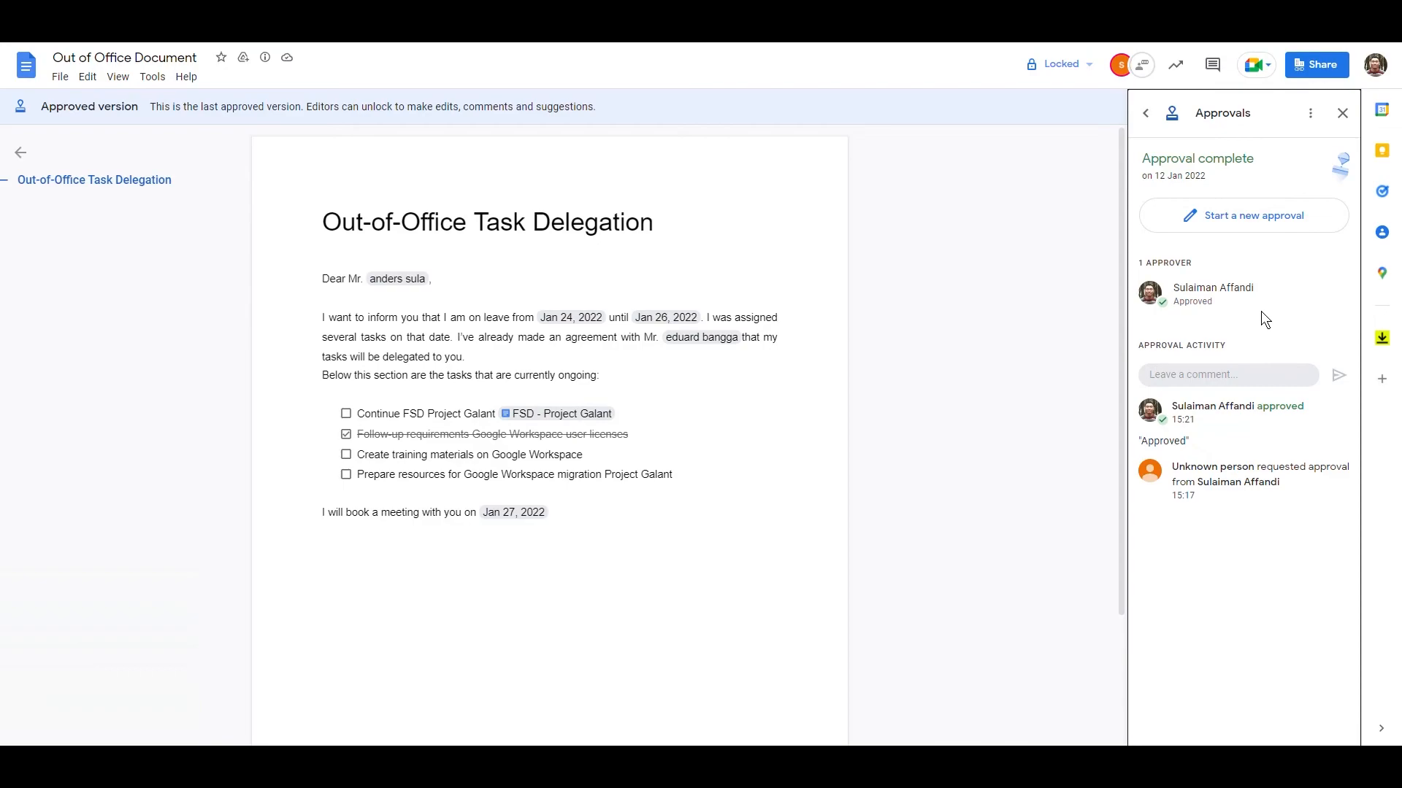
click(1249, 375)
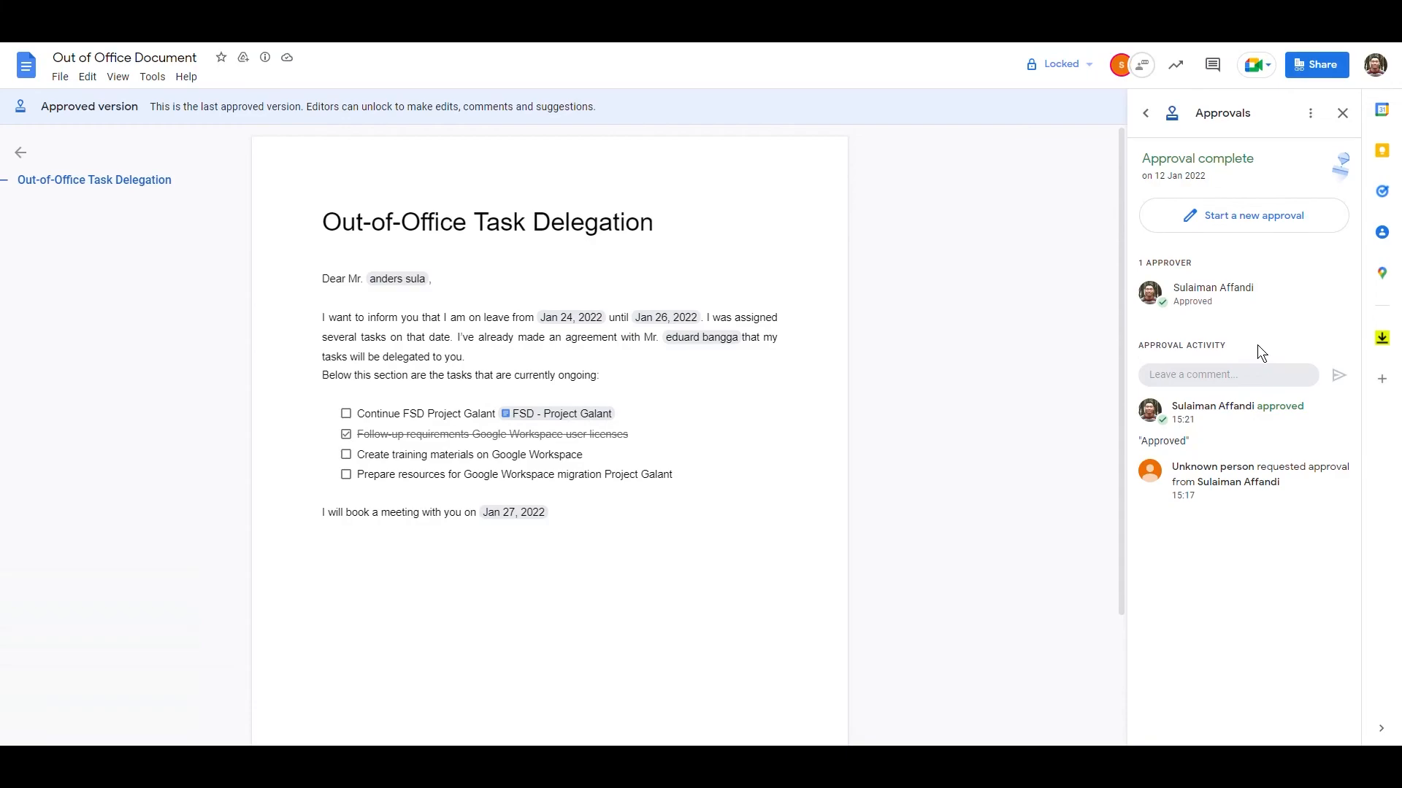